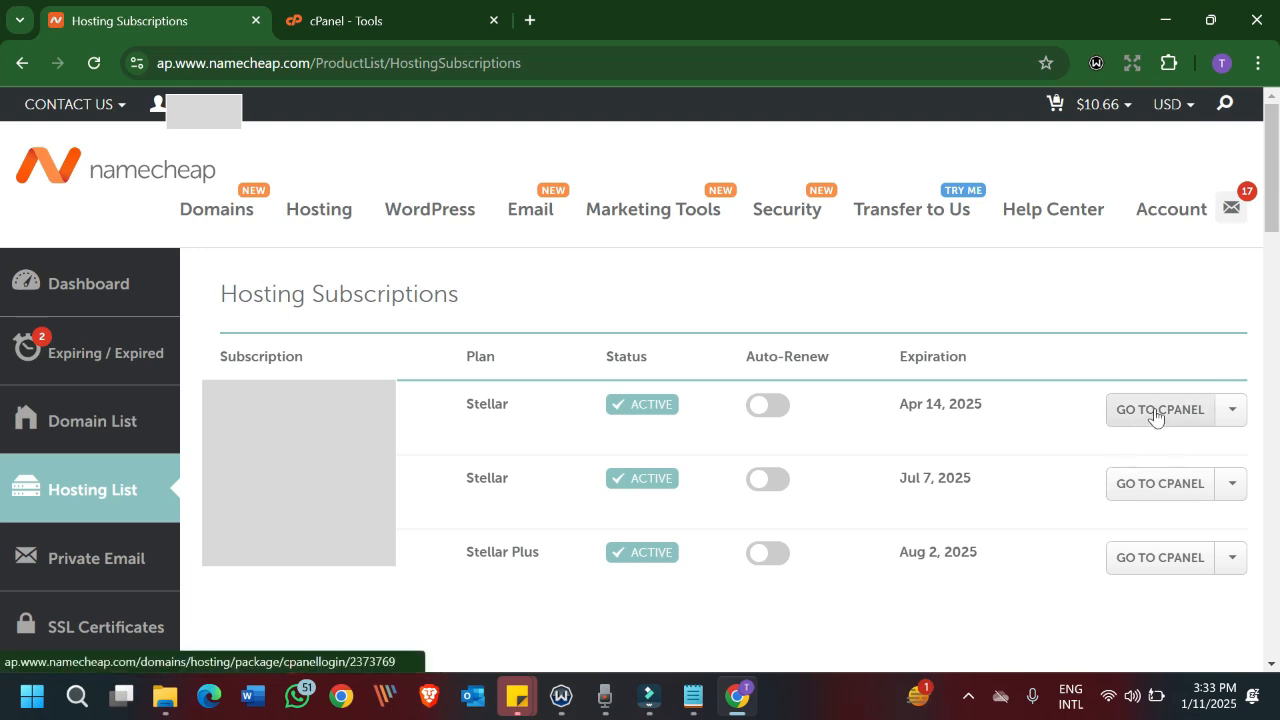
- Open the WordPress Manager by Softaculous from cPanel and start a fresh WordPress install
click(363, 31)
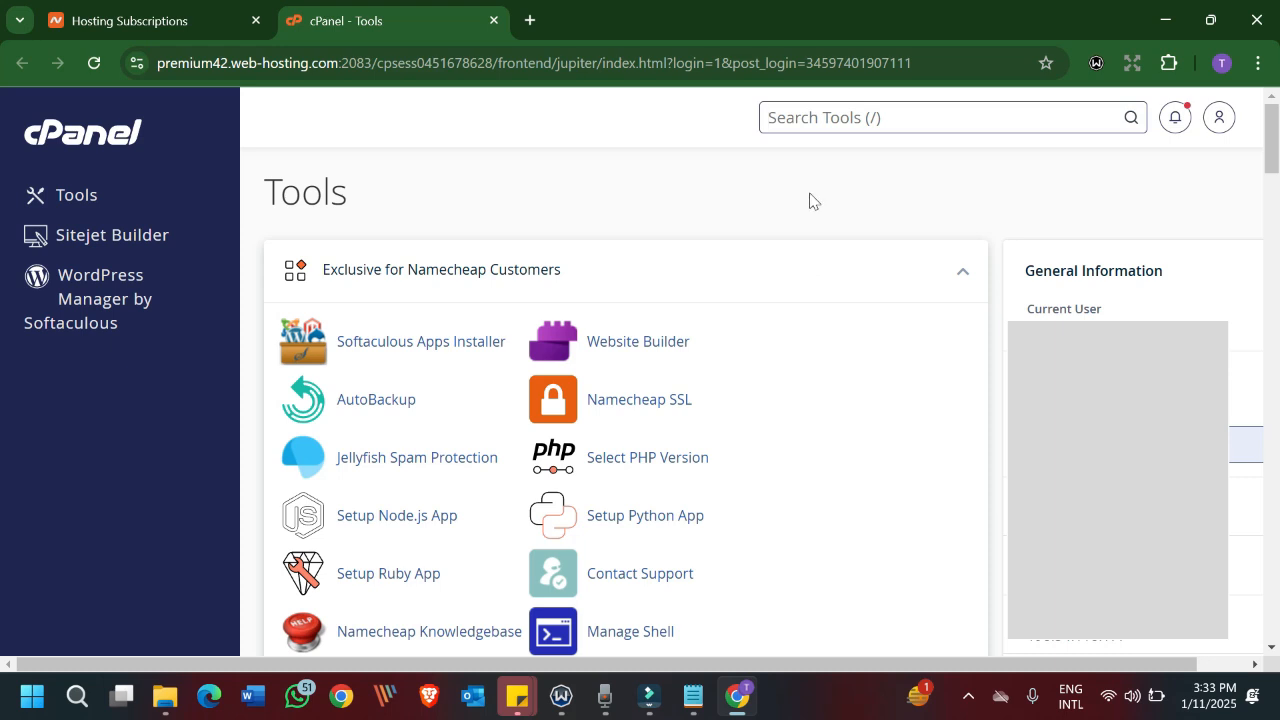
click(82, 300)
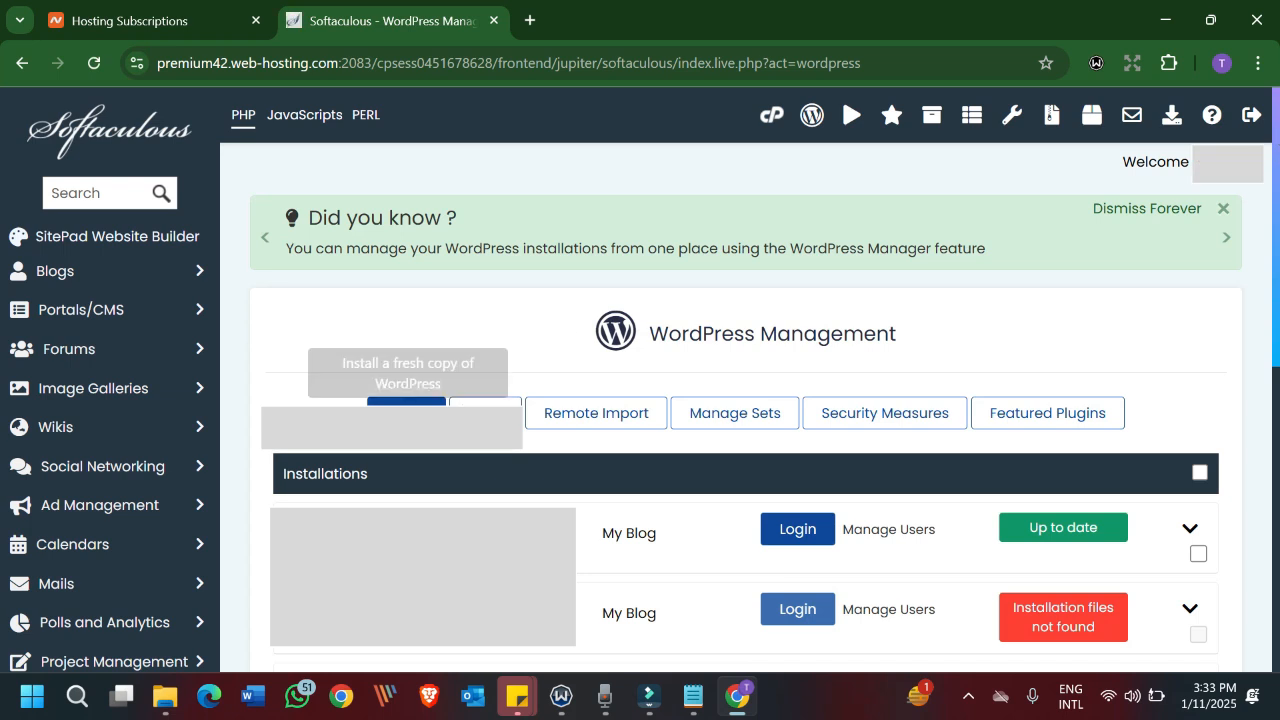
click(396, 420)
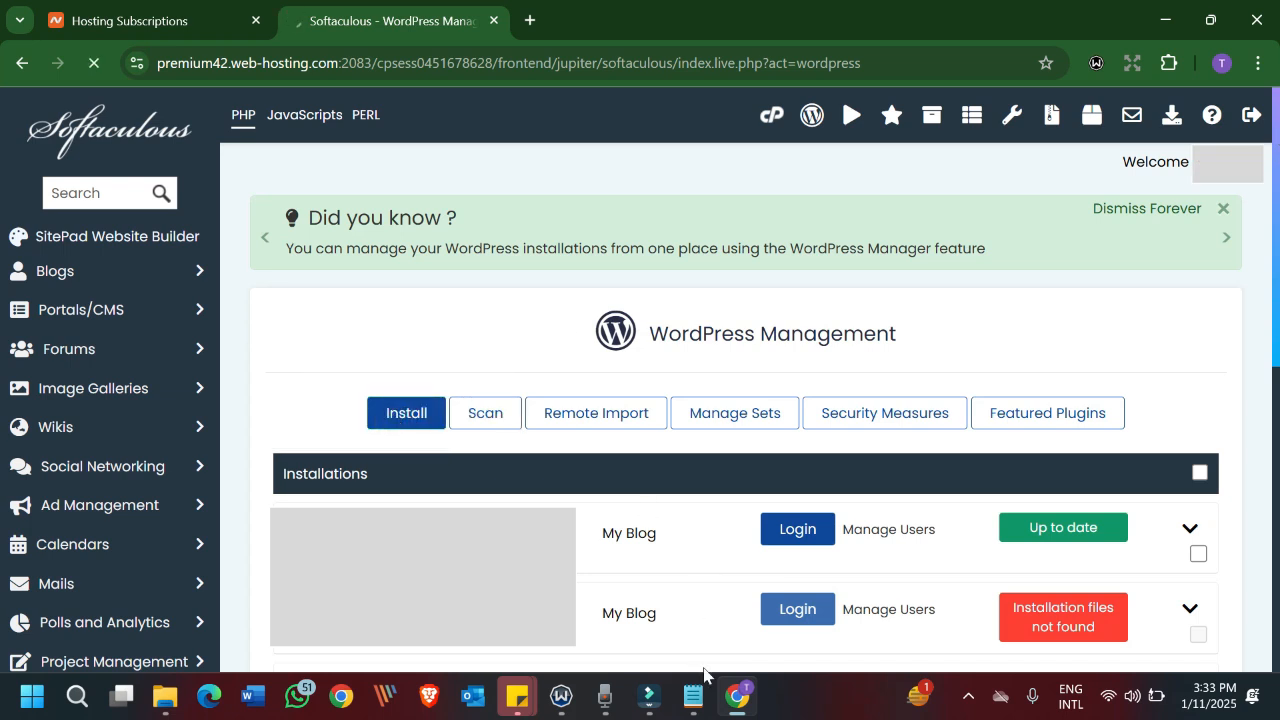
click(688, 707)
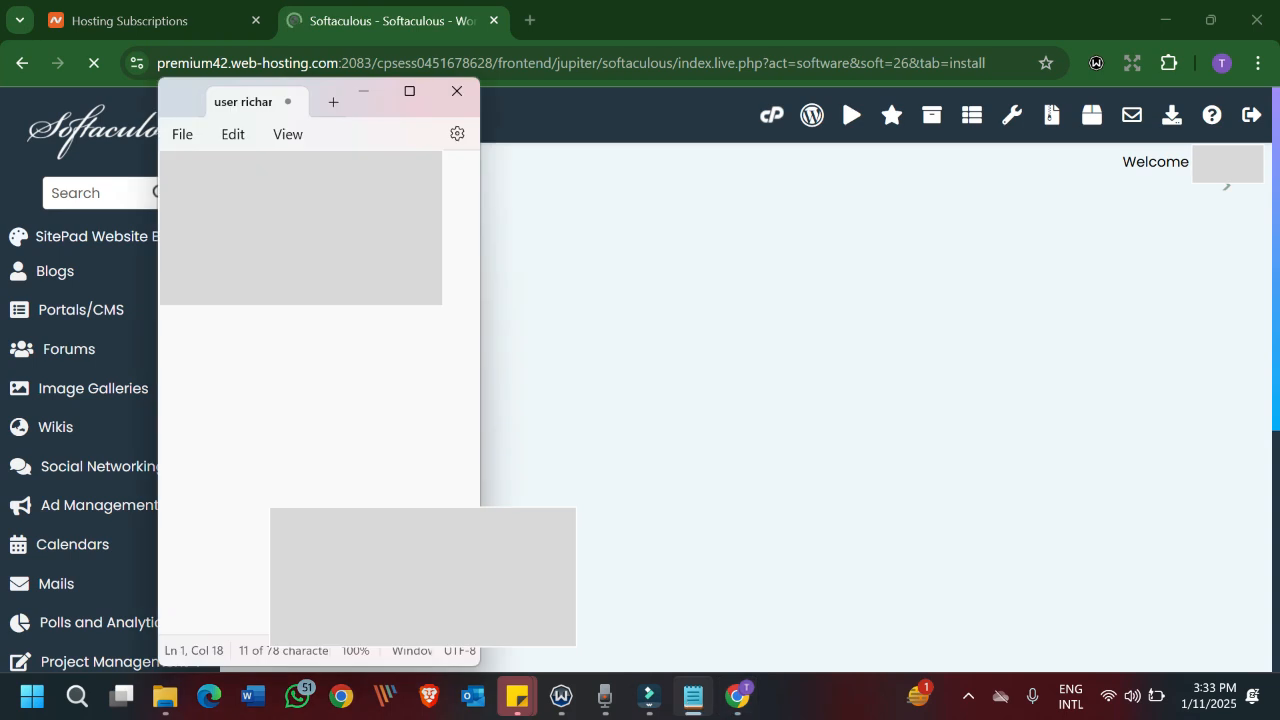
drag(378, 260, 158, 260)
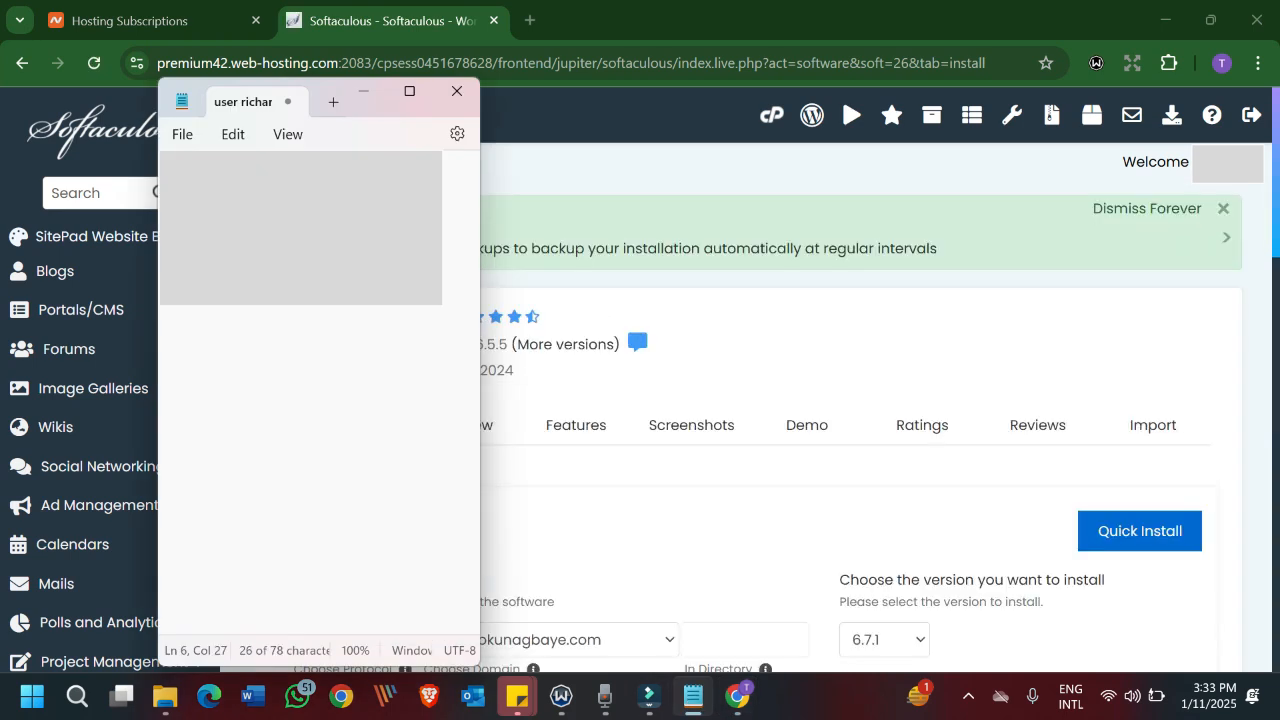
click(364, 95)
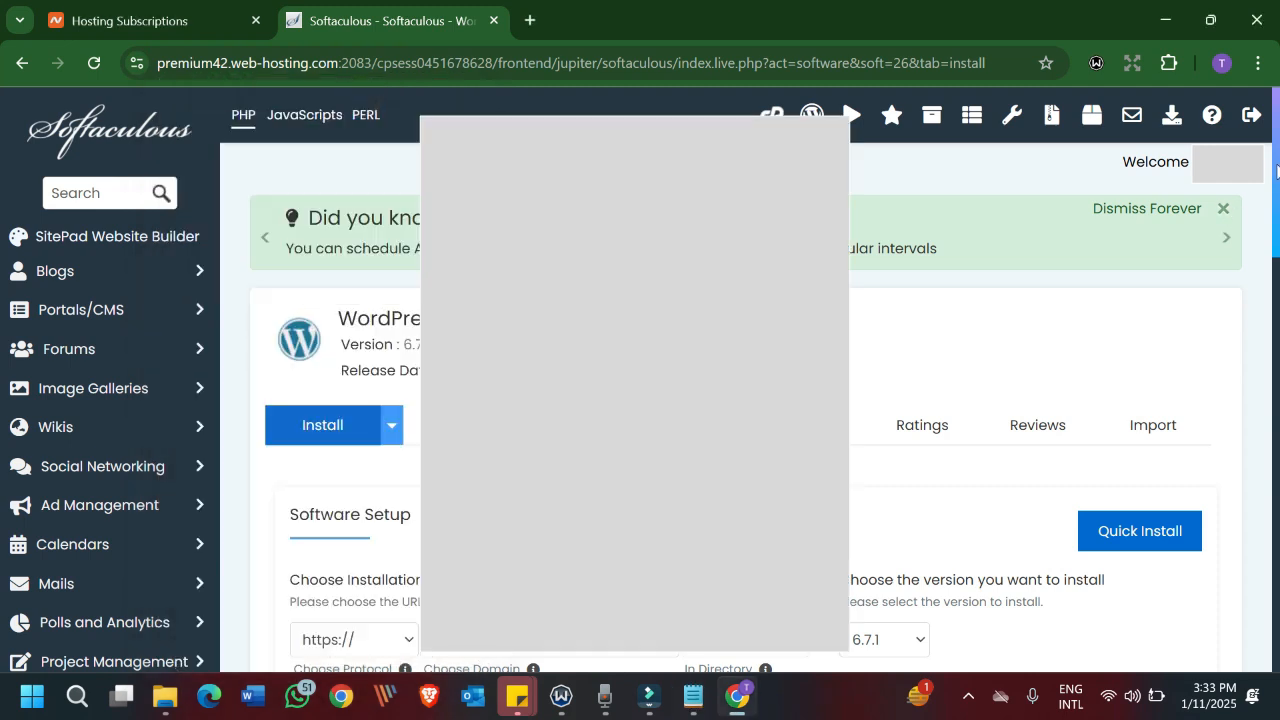
scroll(1235, 213, down, 2)
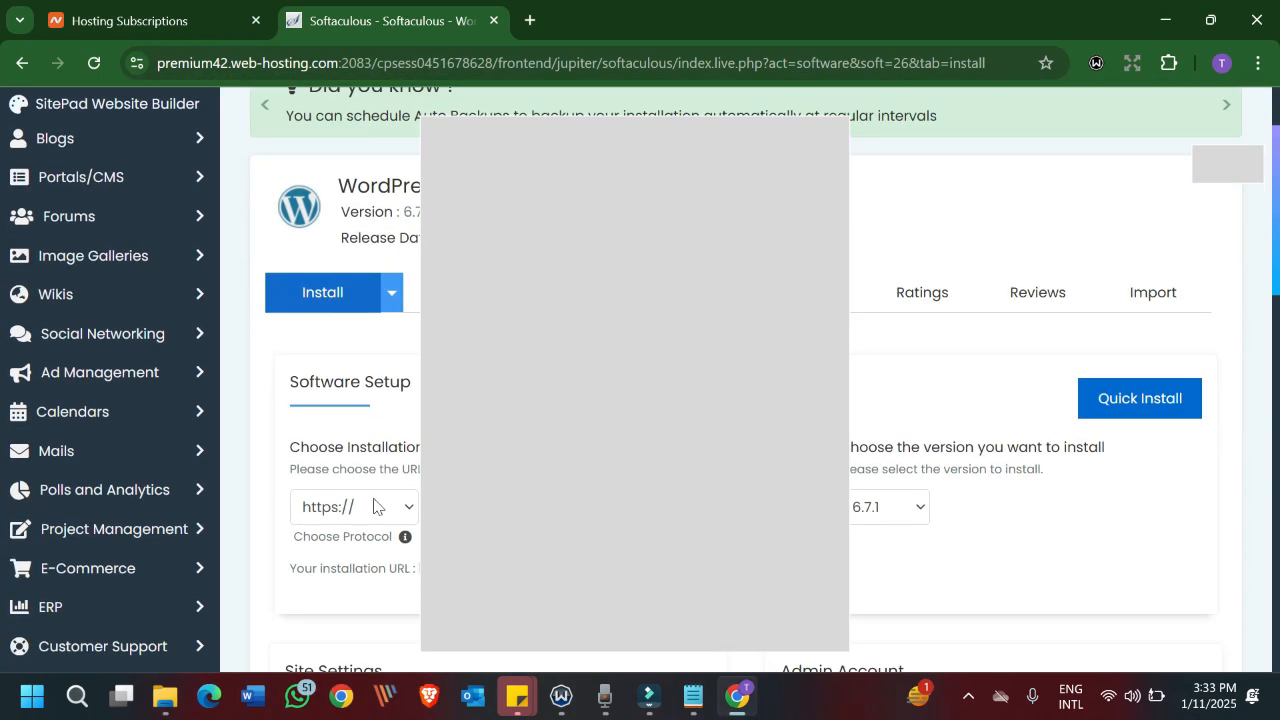
click(344, 507)
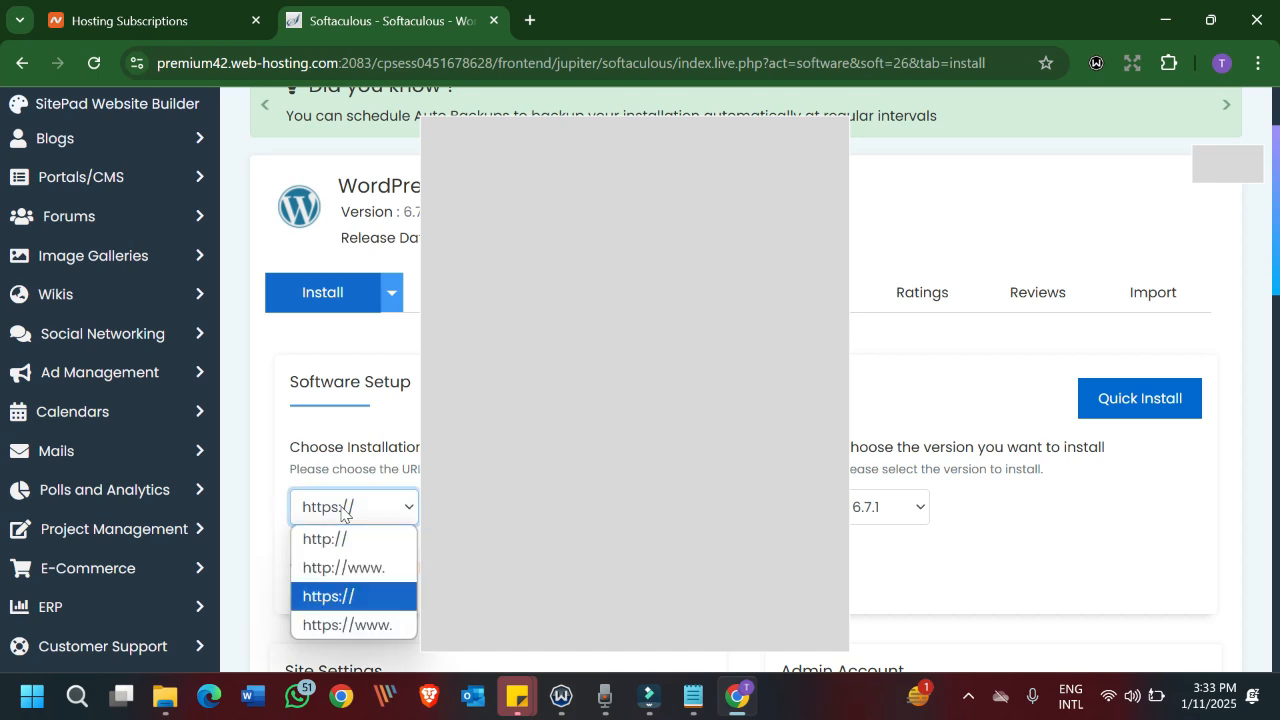
click(351, 626)
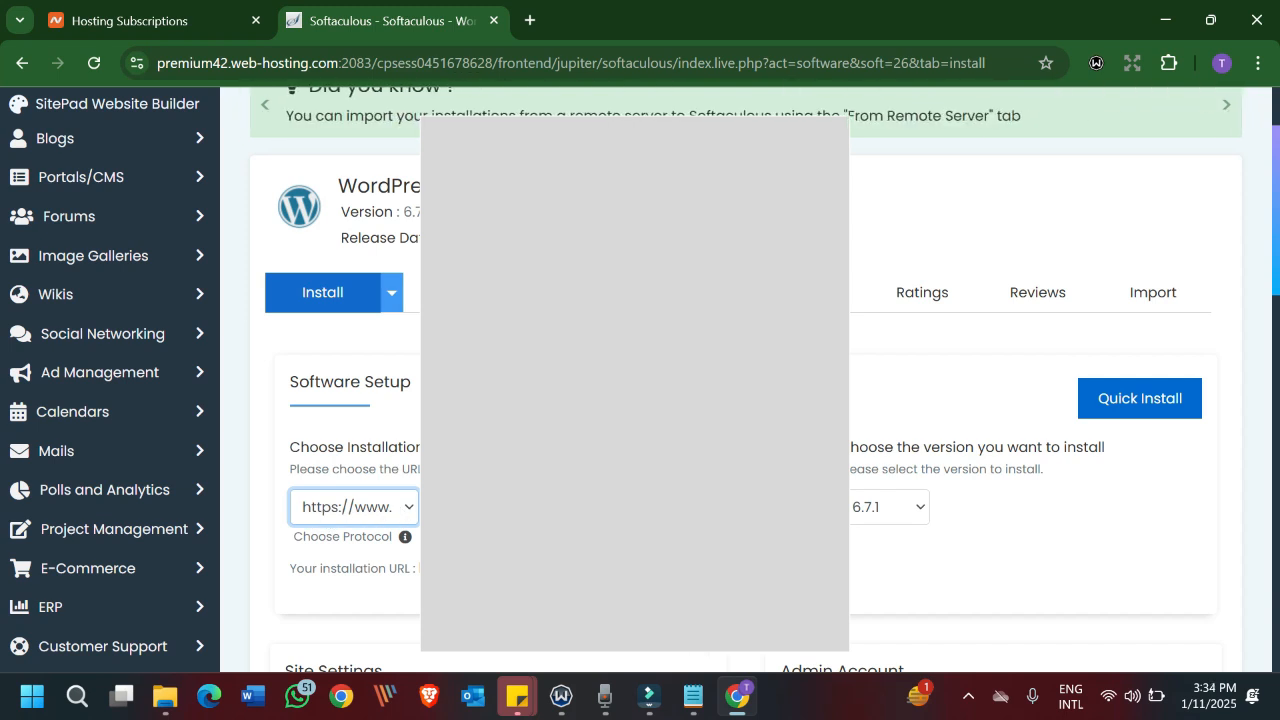
click(419, 507)
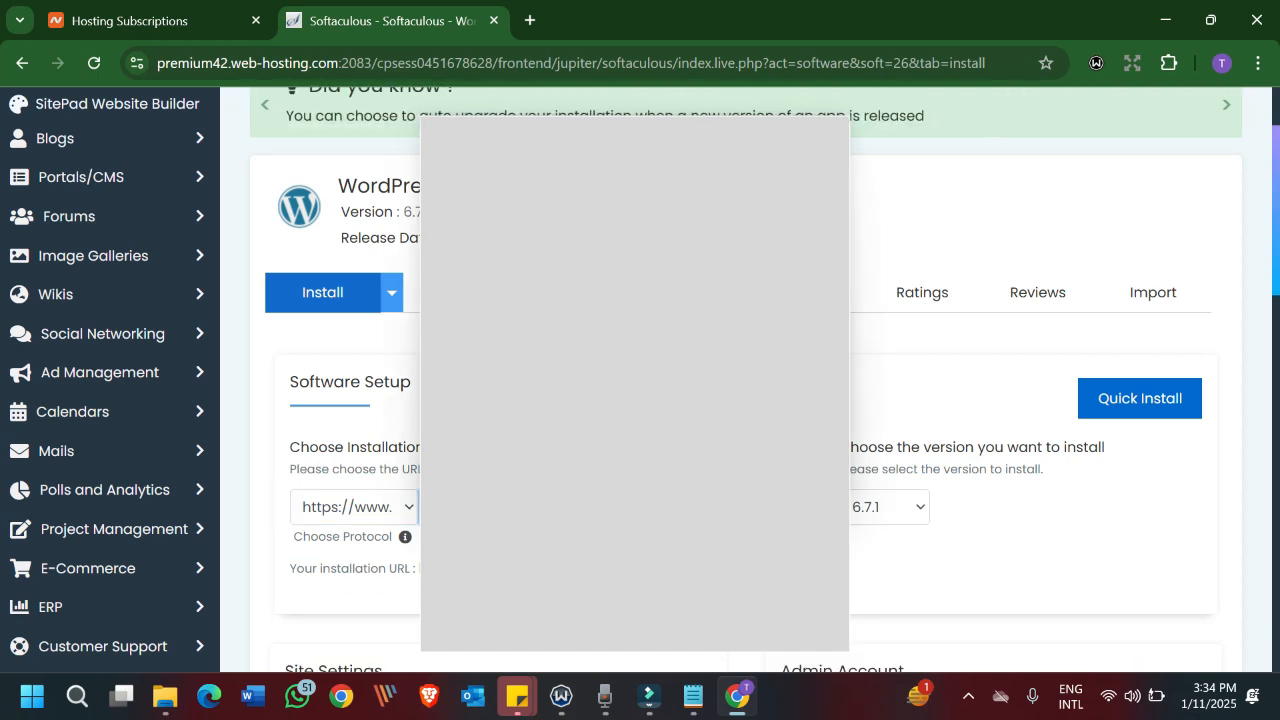
click(480, 449)
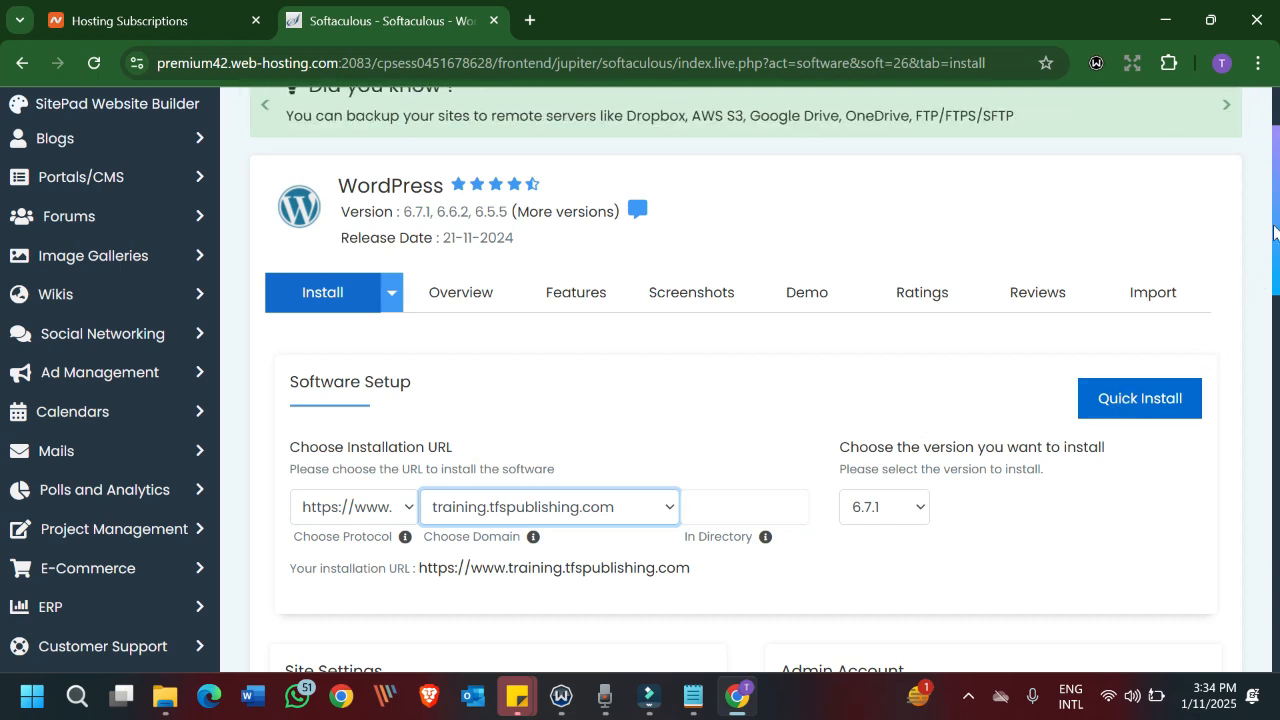
- Choose WordPress version 6.7.1 for the installation
scroll(958, 398, down, 1)
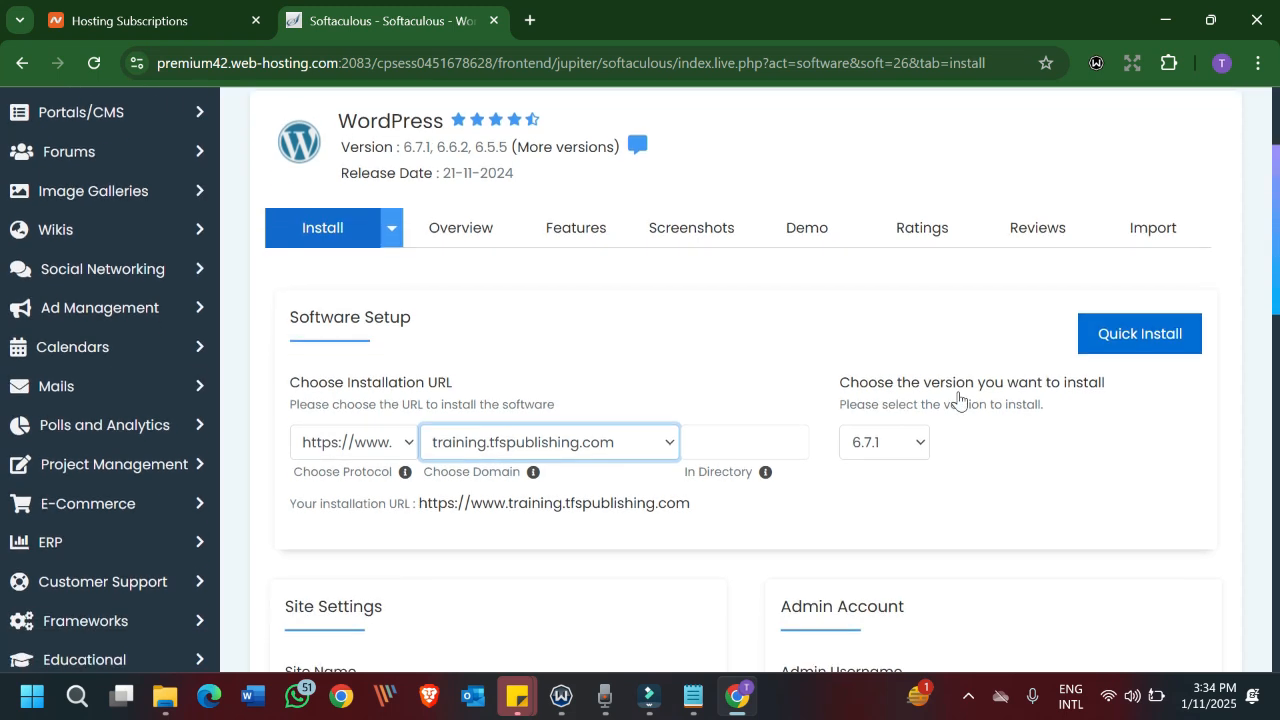
click(913, 452)
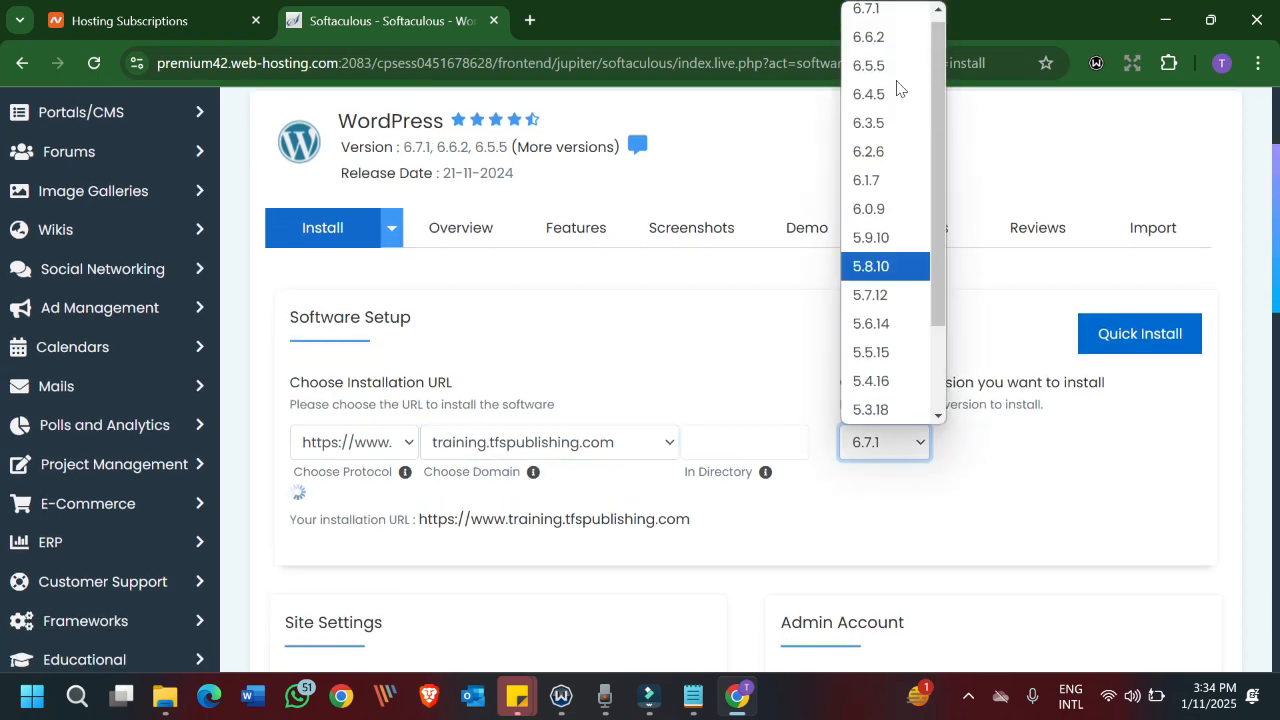
click(882, 18)
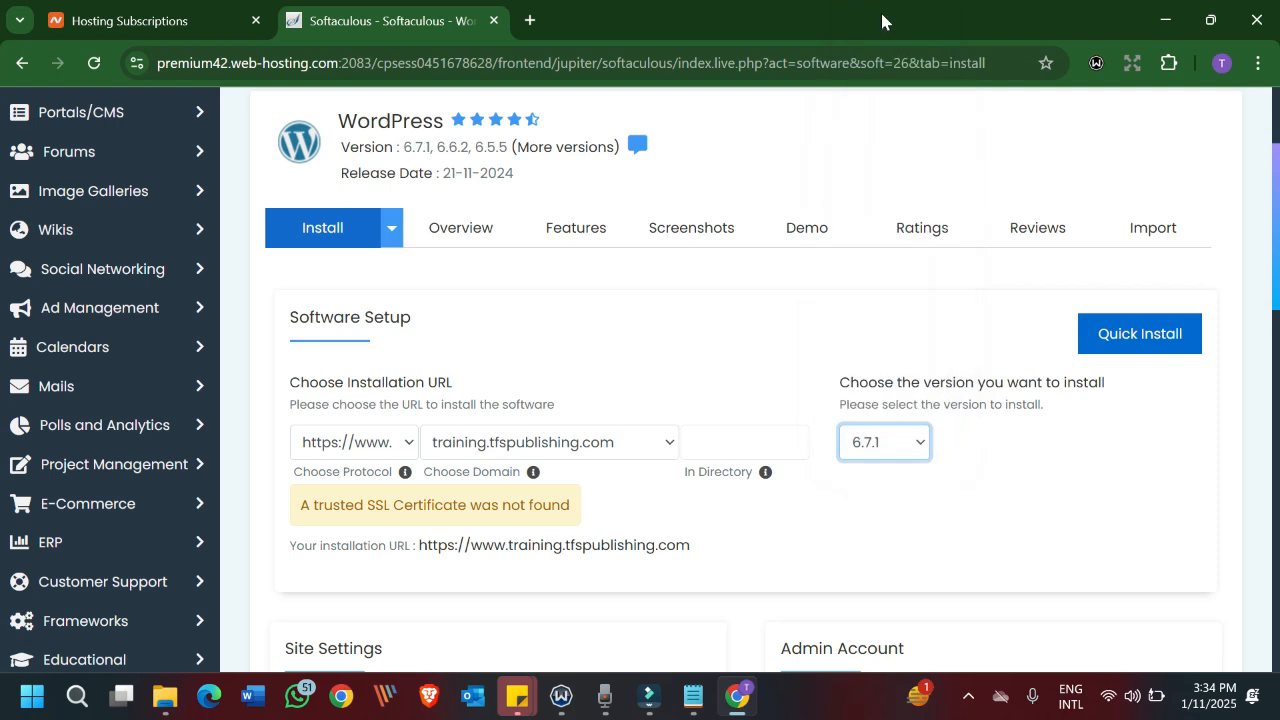
- Set the site name to Medical Center
scroll(1278, 243, down, 2)
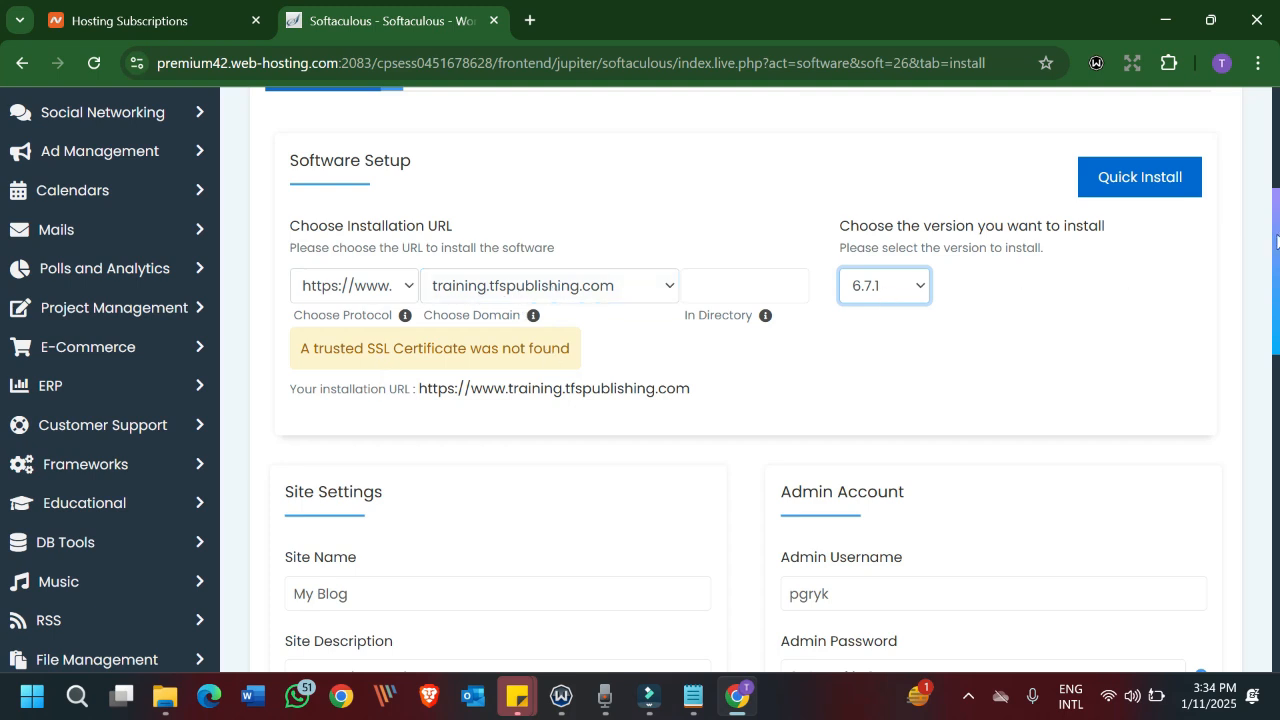
scroll(1277, 240, down, 3)
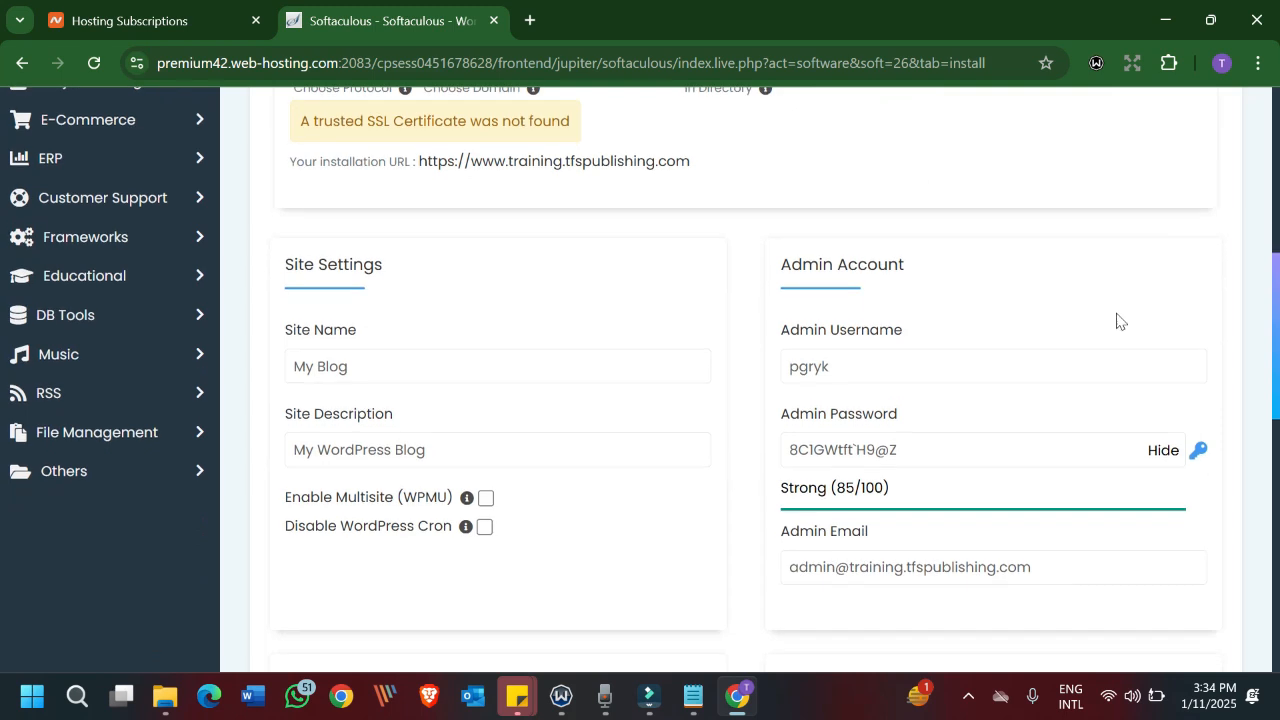
triple_click(366, 367)
key(BackSpace)
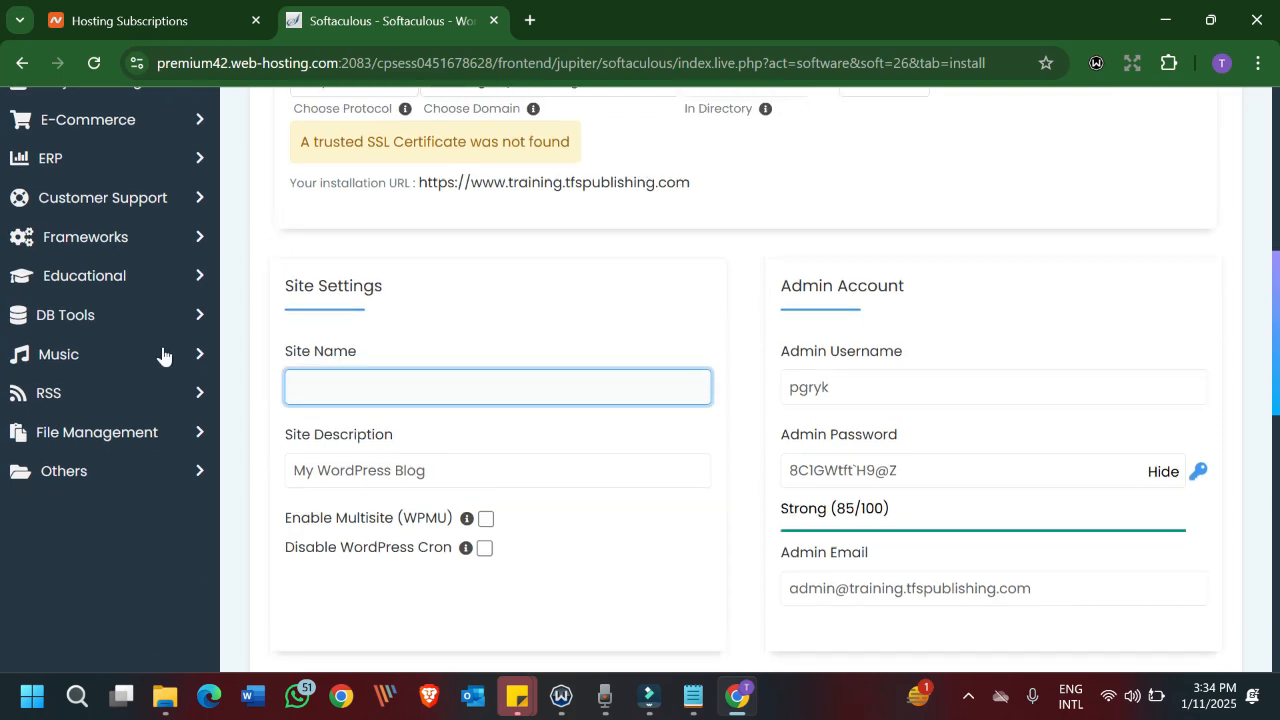
text(Tr)
key(BackSpace)
key(BackSpace)
text(Medical )
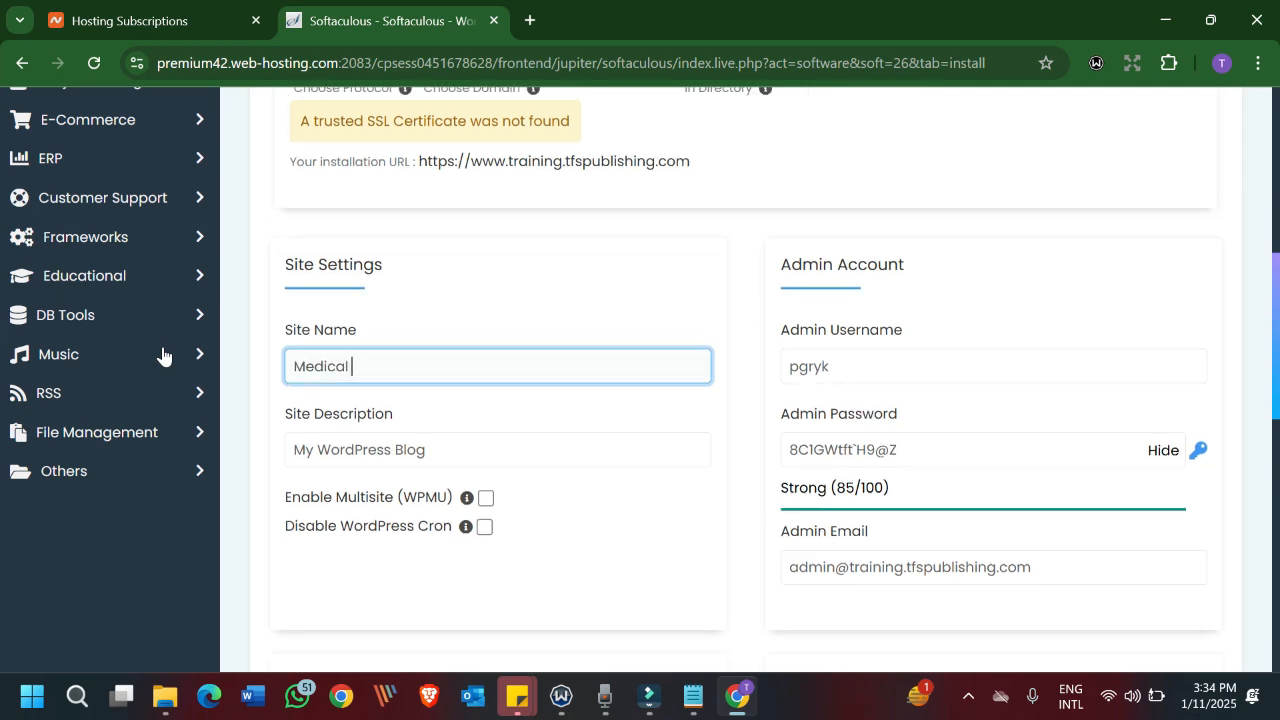
text(Student)
key(BackSpace)
key(BackSpace)
key(BackSpace)
key(BackSpace)
key(BackSpace)
key(BackSpace)
key(BackSpace)
text(Cente)
key(BackSpace)
text(er)
- Clear the default admin username
click(829, 366)
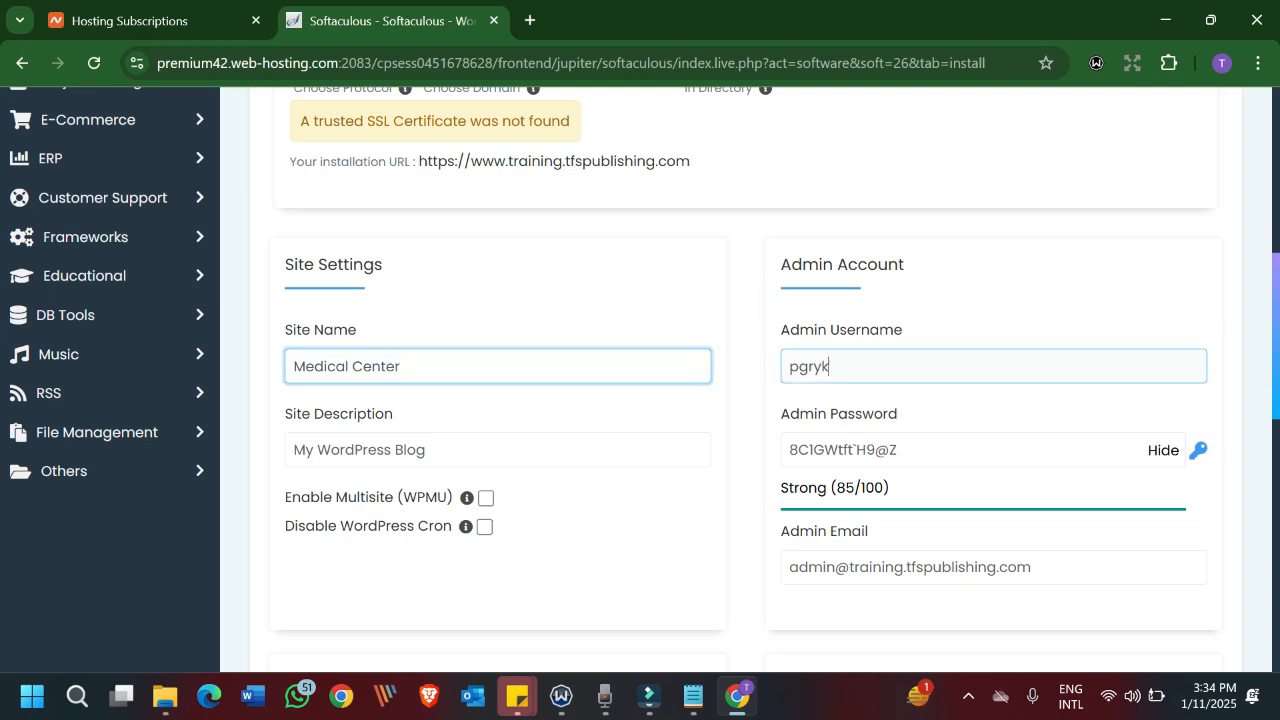
double_click(829, 366)
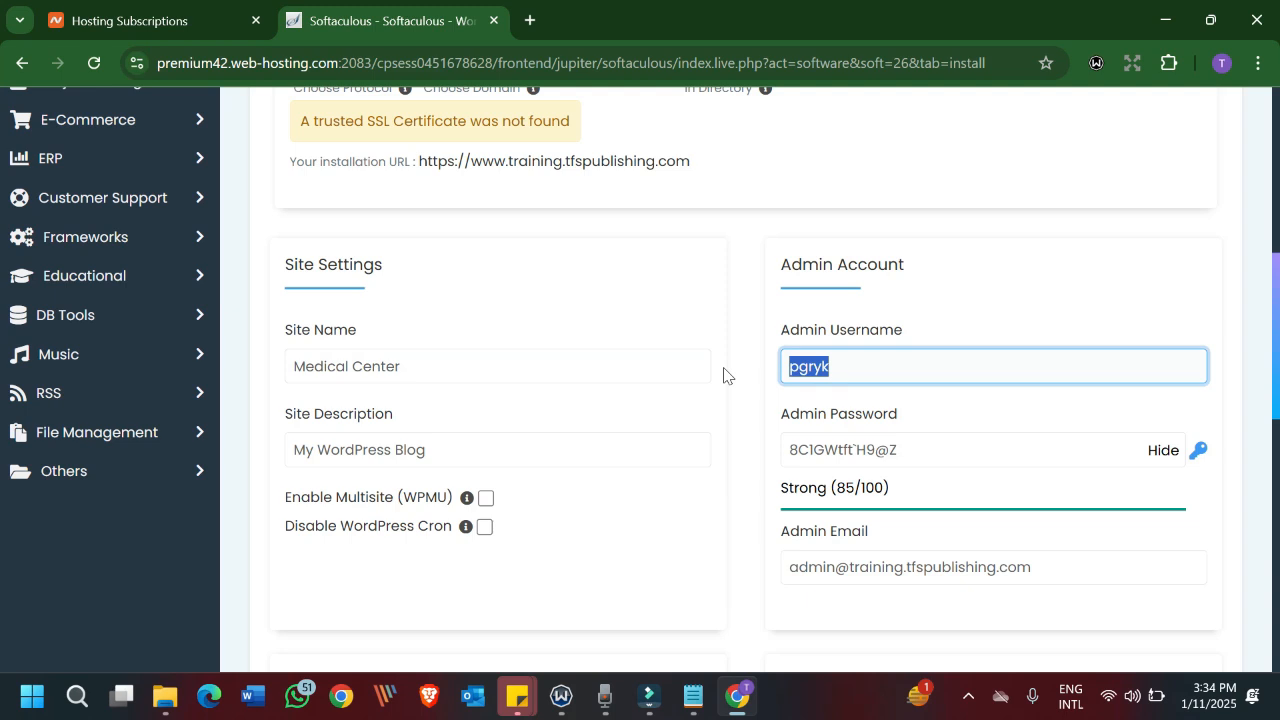
key(BackSpace)
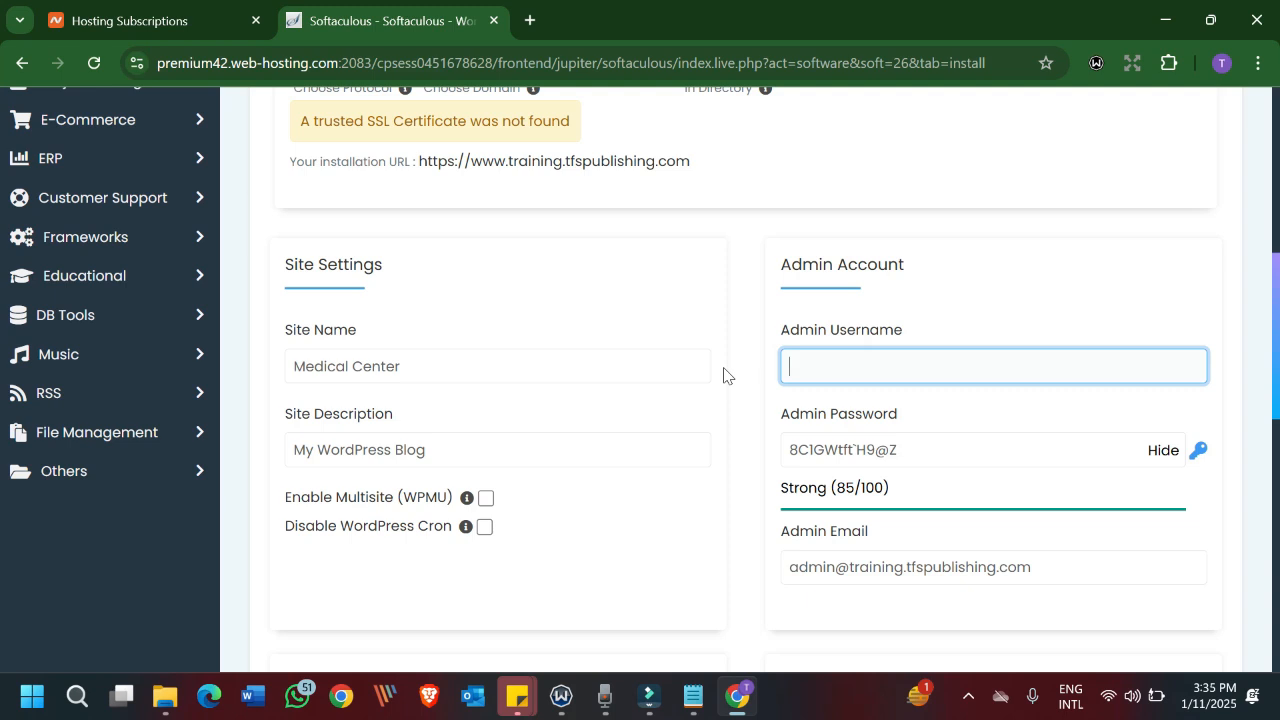
scroll(724, 375, up, 1)
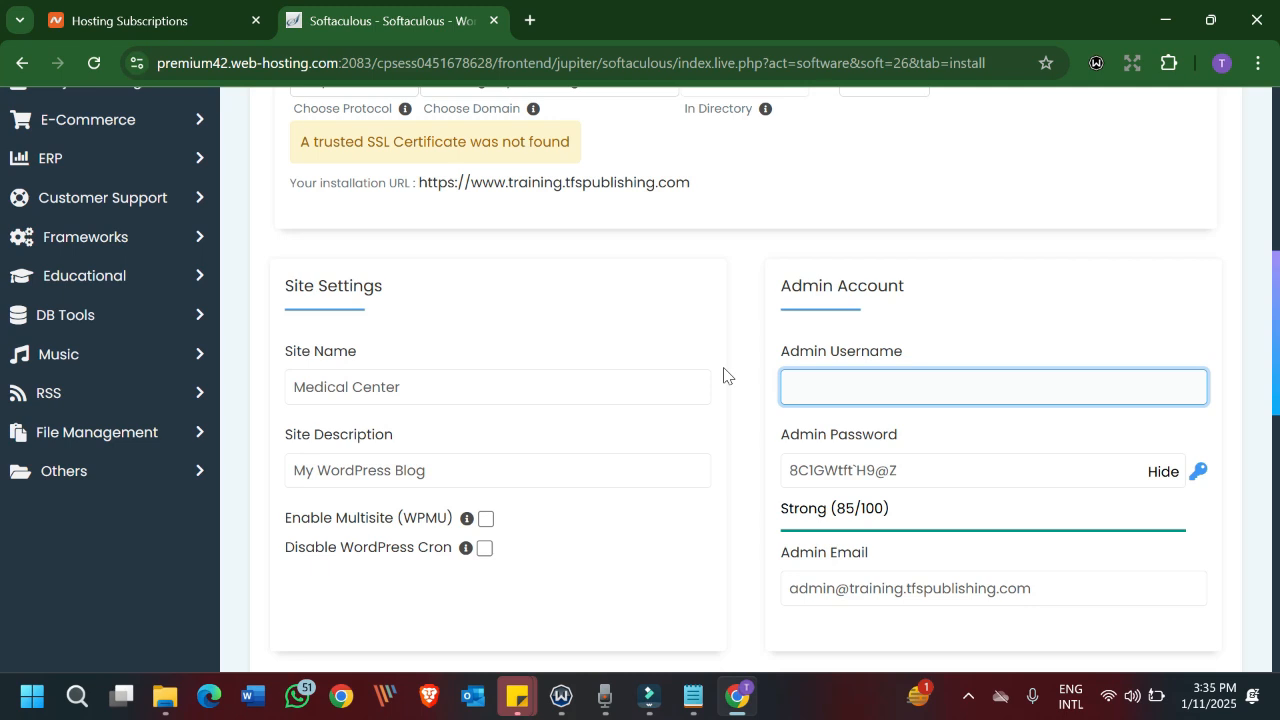
scroll(724, 375, down, 1)
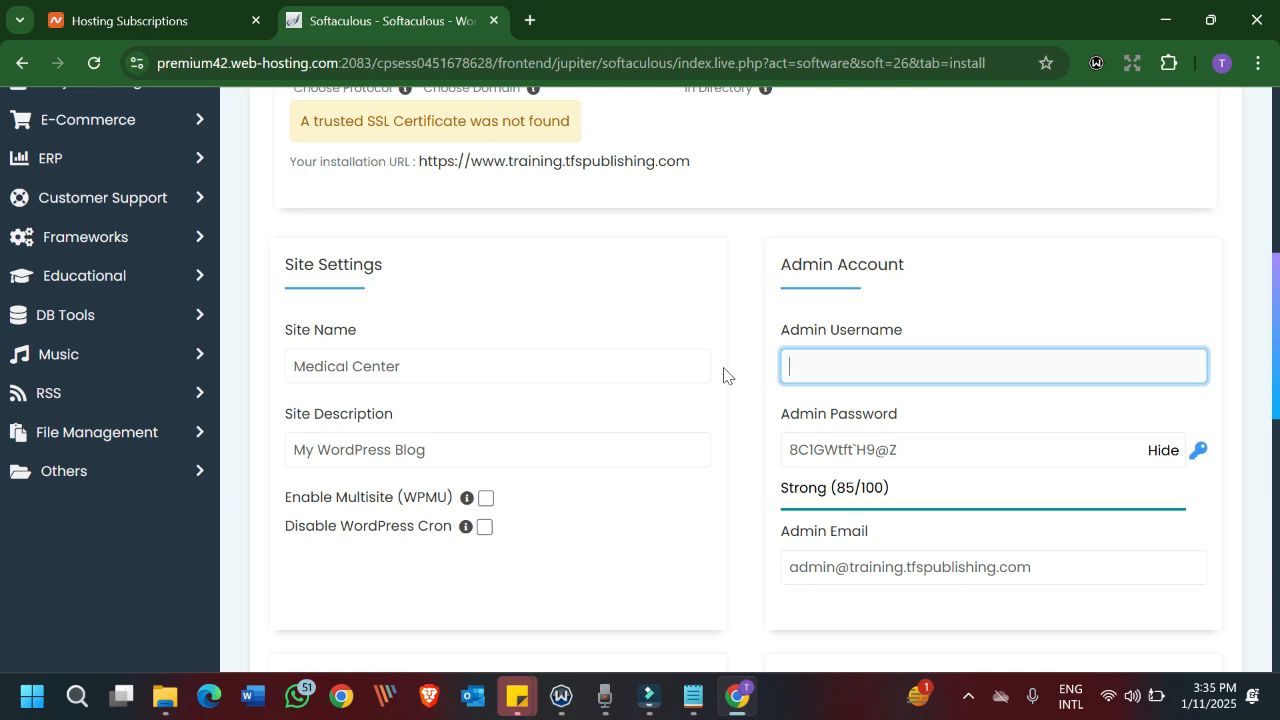
text(lionandday)
key(BackSpace)
key(BackSpace)
text(og)
drag(878, 366, 738, 371)
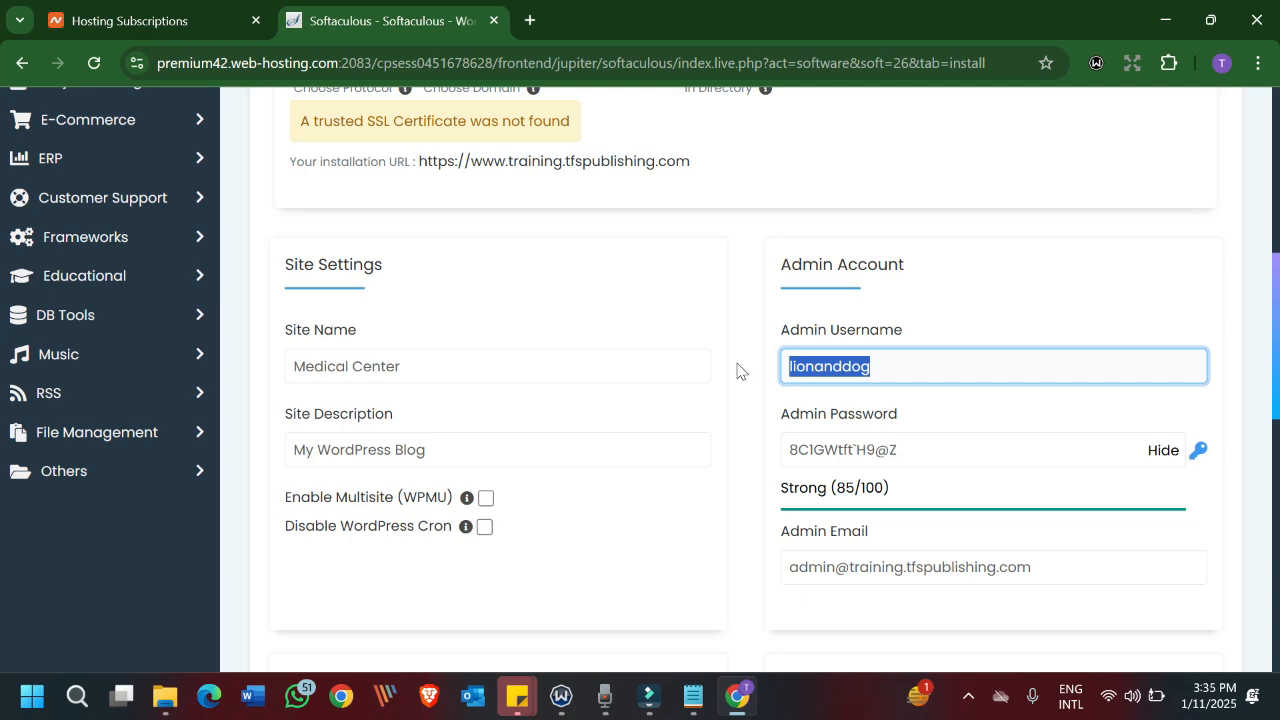
key(BackSpace)
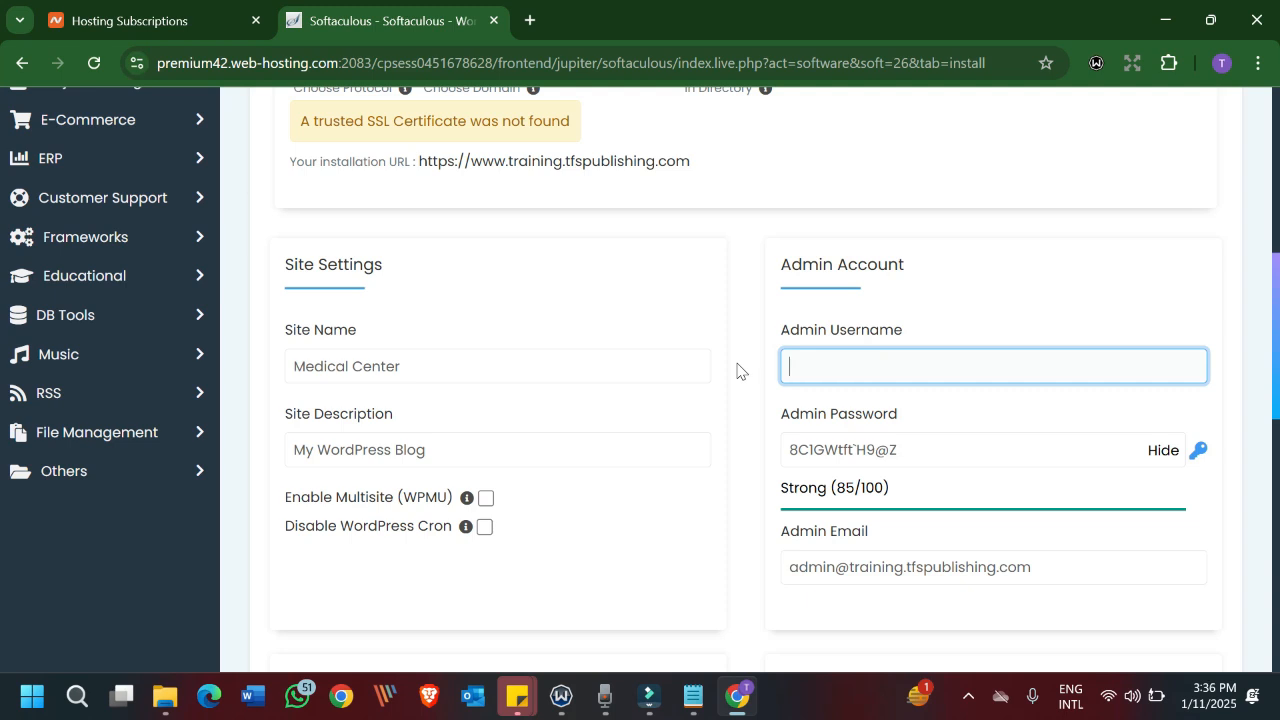
- Enter a new admin username for the WordPress account
text(oldwomanboy)
scroll(737, 371, up, 1)
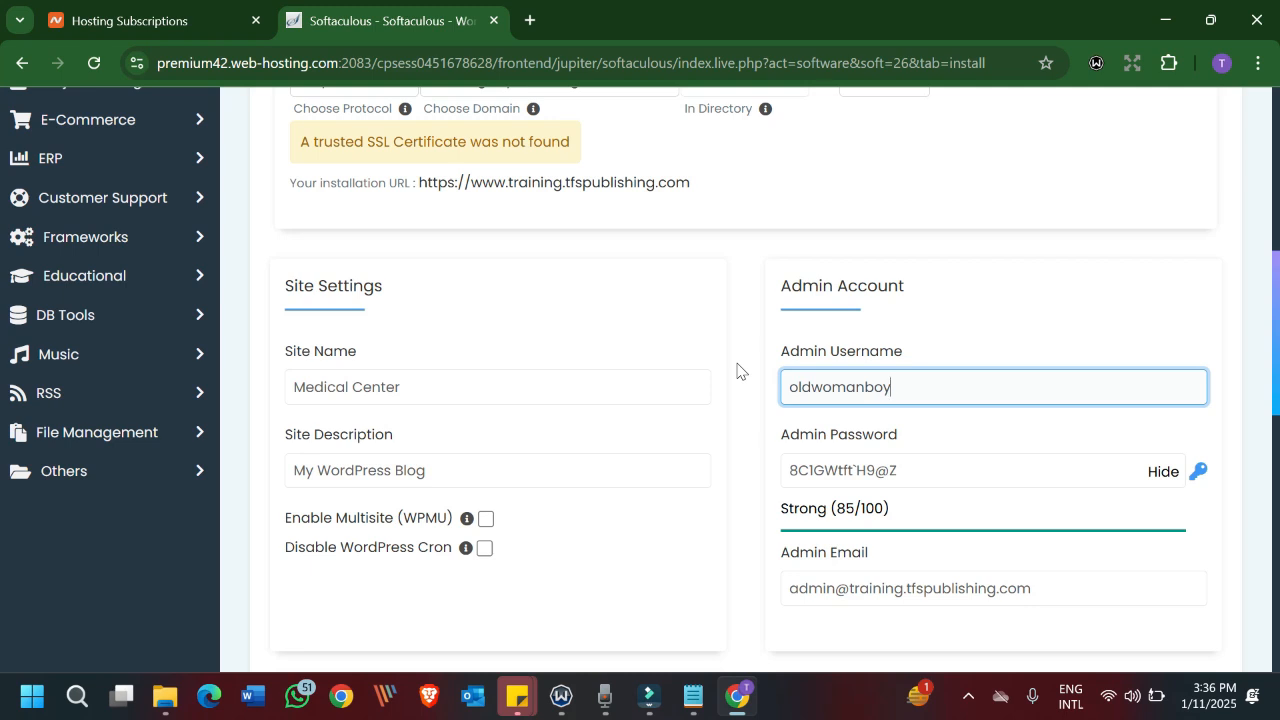
scroll(737, 371, down, 1)
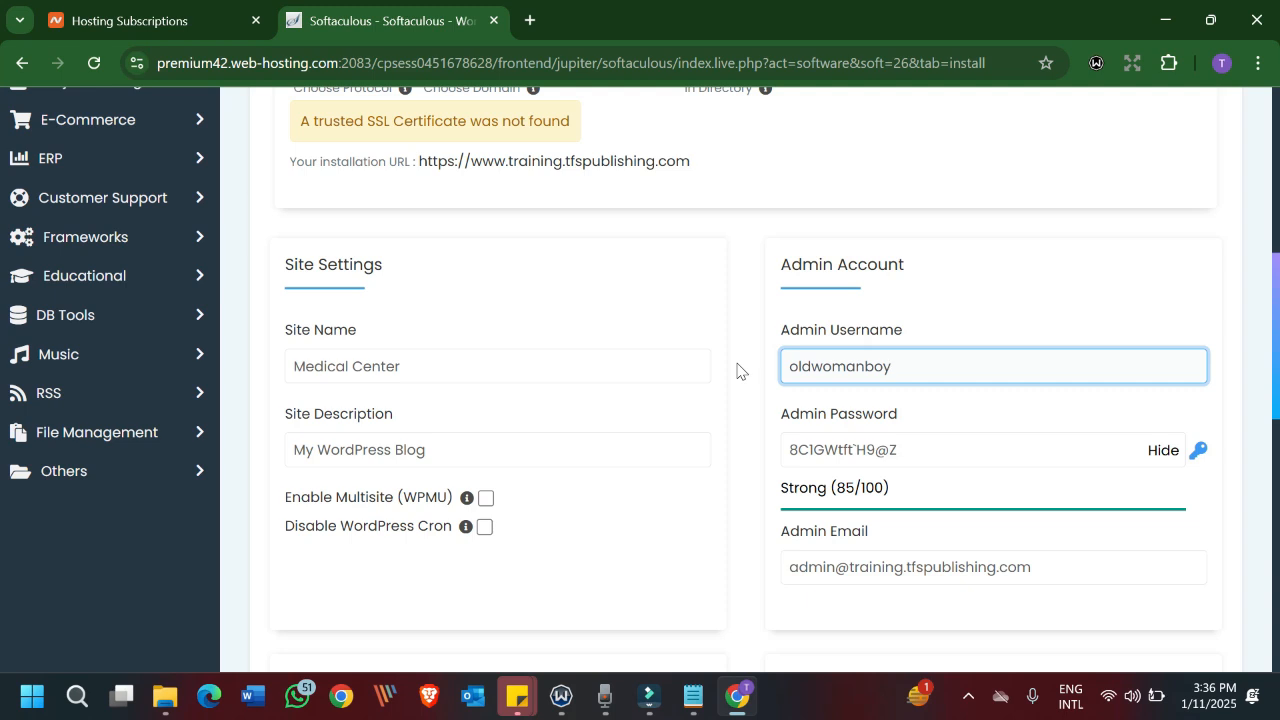
key(BackSpace)
key(BackSpace)
key(BackSpace)
key(BackSpace)
key(BackSpace)
key(BackSpace)
key(BackSpace)
key(BackSpace)
key(BackSpace)
- Copy the admin username into the Notepad note, replacing its content
key(ctrl+a)
key(ctrl+c)
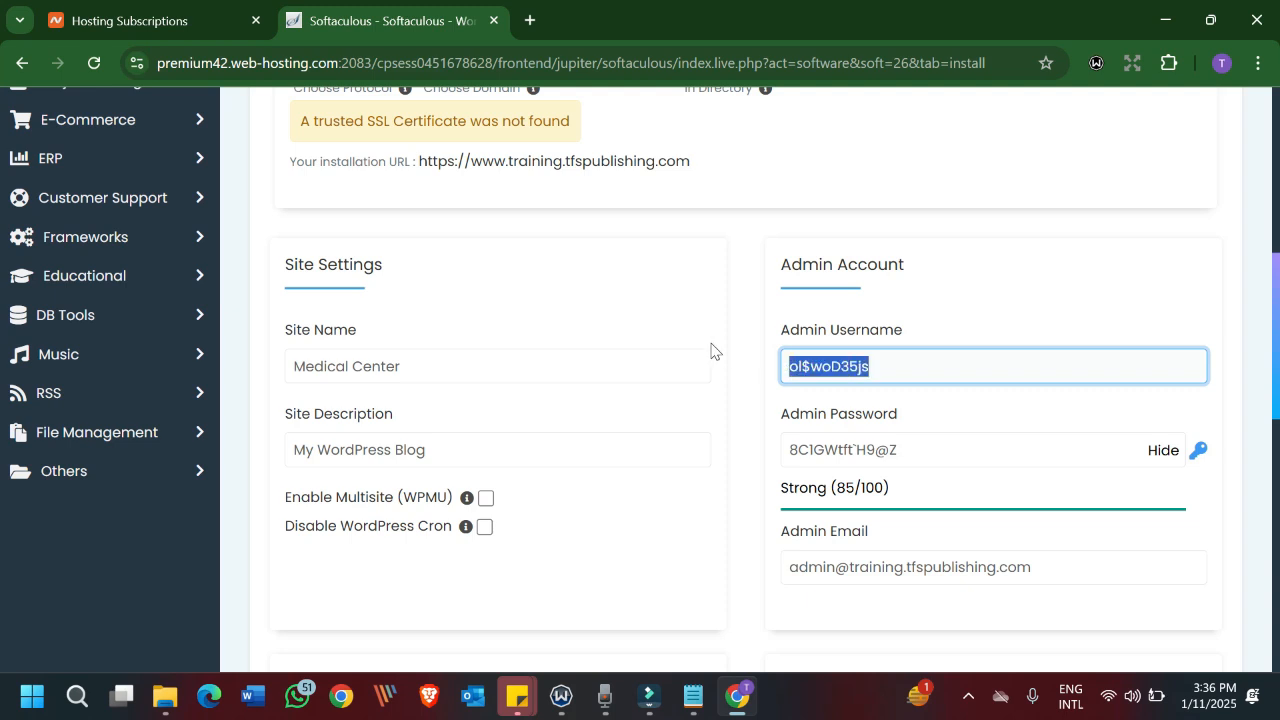
click(692, 697)
key(ctrl+a)
key(ctrl+v)
- Label the pasted username in the note as Wp user:
key(Home)
text(Wp-)
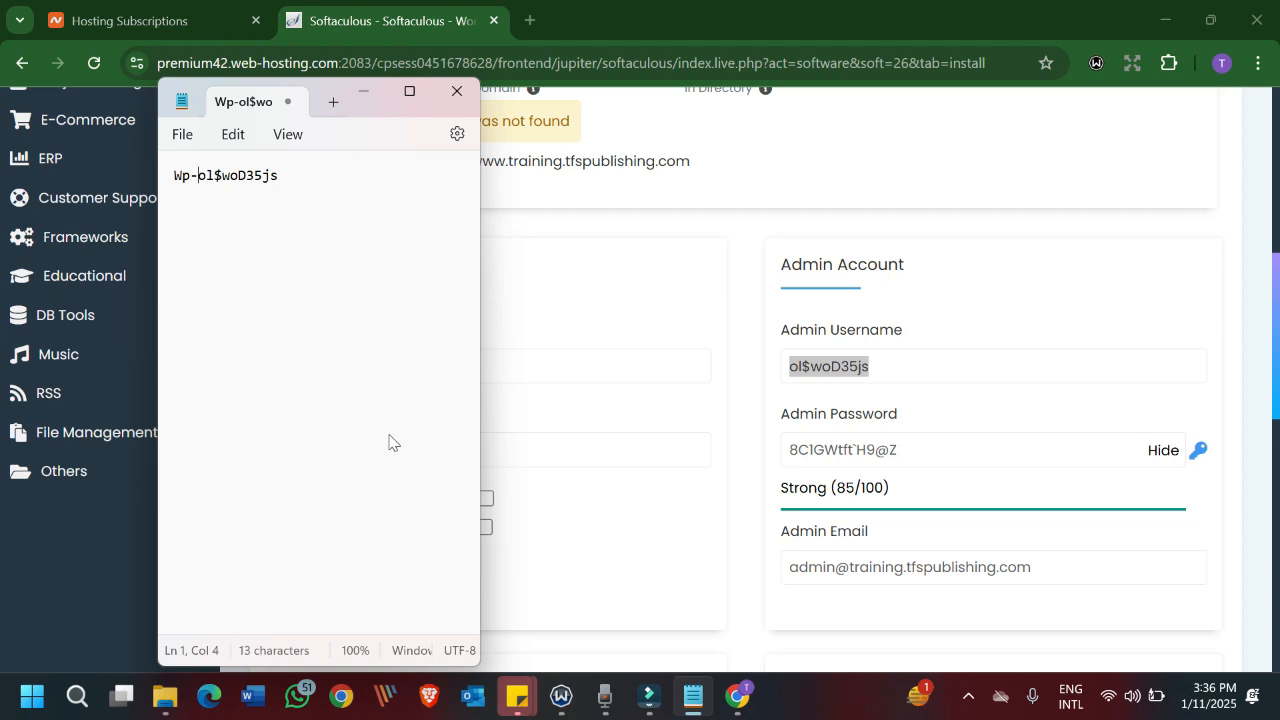
key(BackSpace)
text(user:)
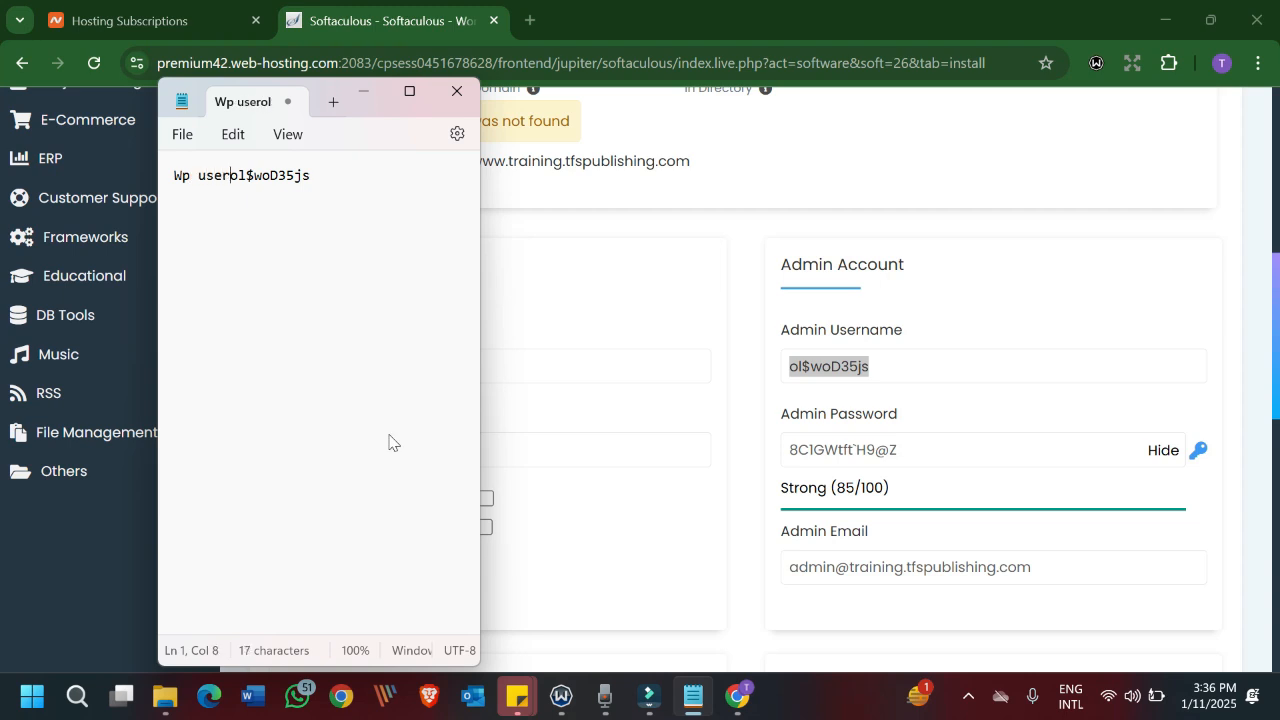
key(Right)
key(Right)
key(Right)
key(Right)
key(Right)
key(Right)
key(Right)
key(Right)
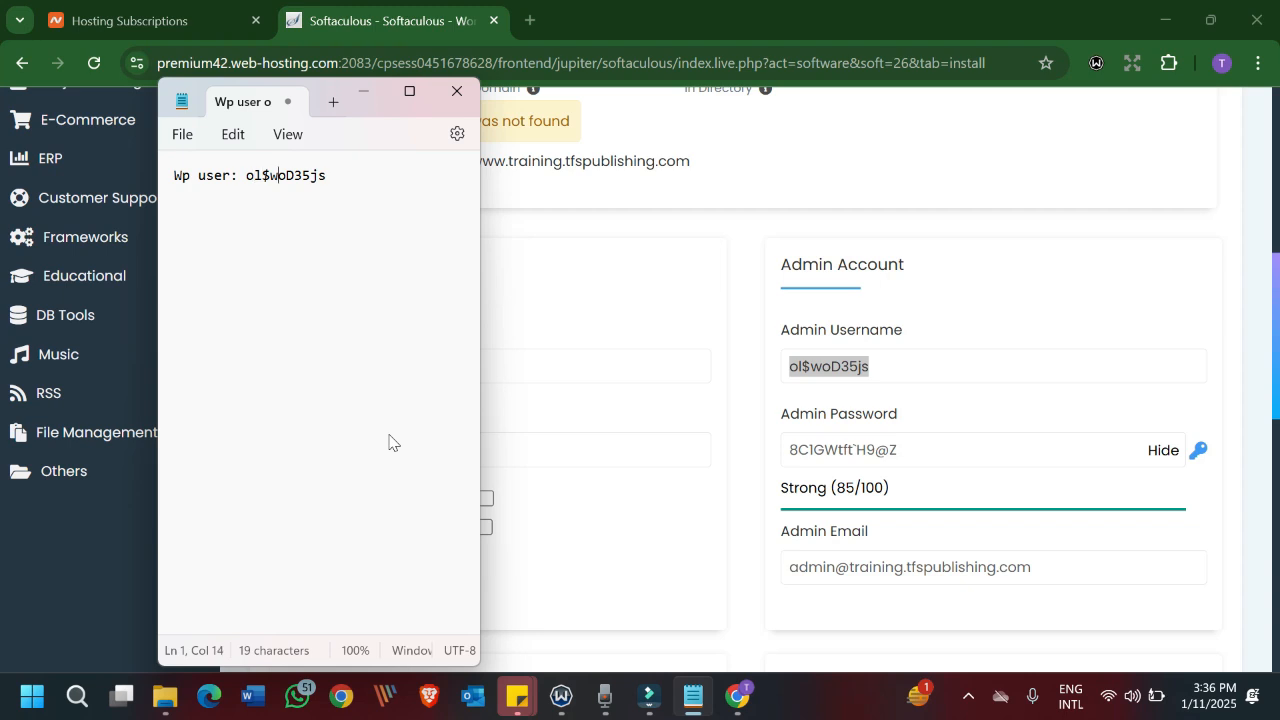
key(Right)
key(Right)
- Add a wp pass: line with a new admin password to the note and select the password
key(Return)
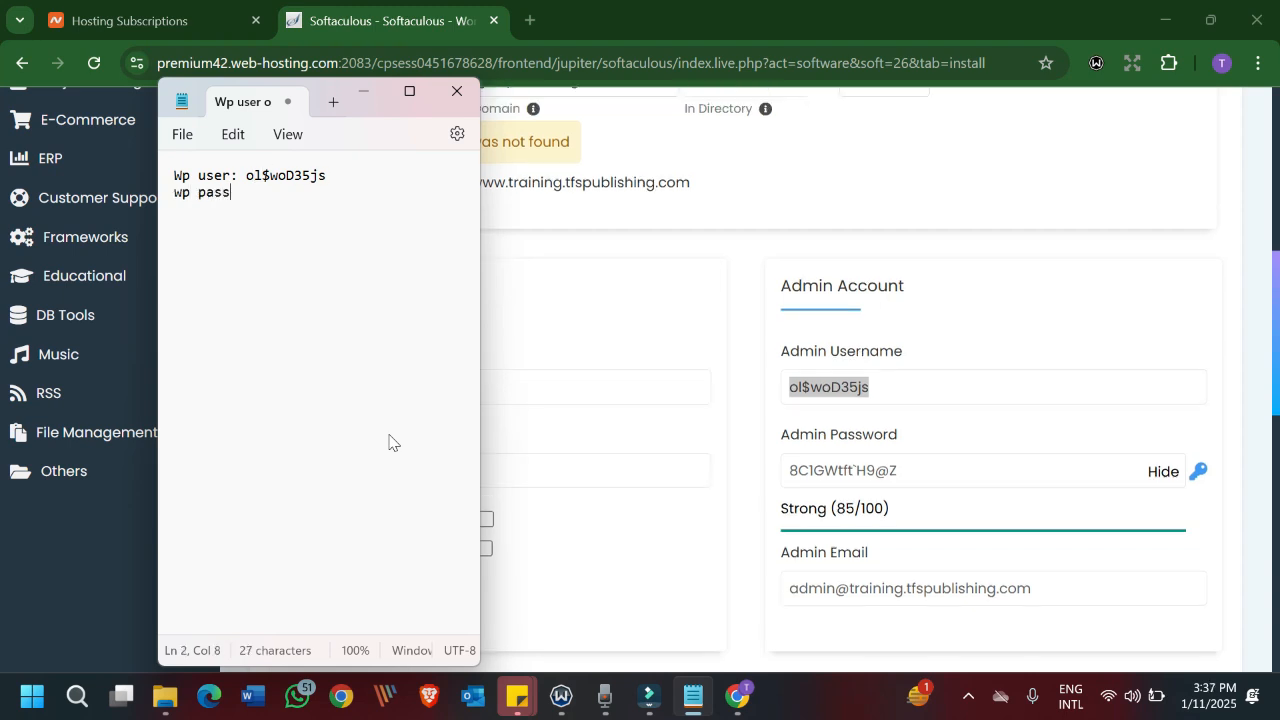
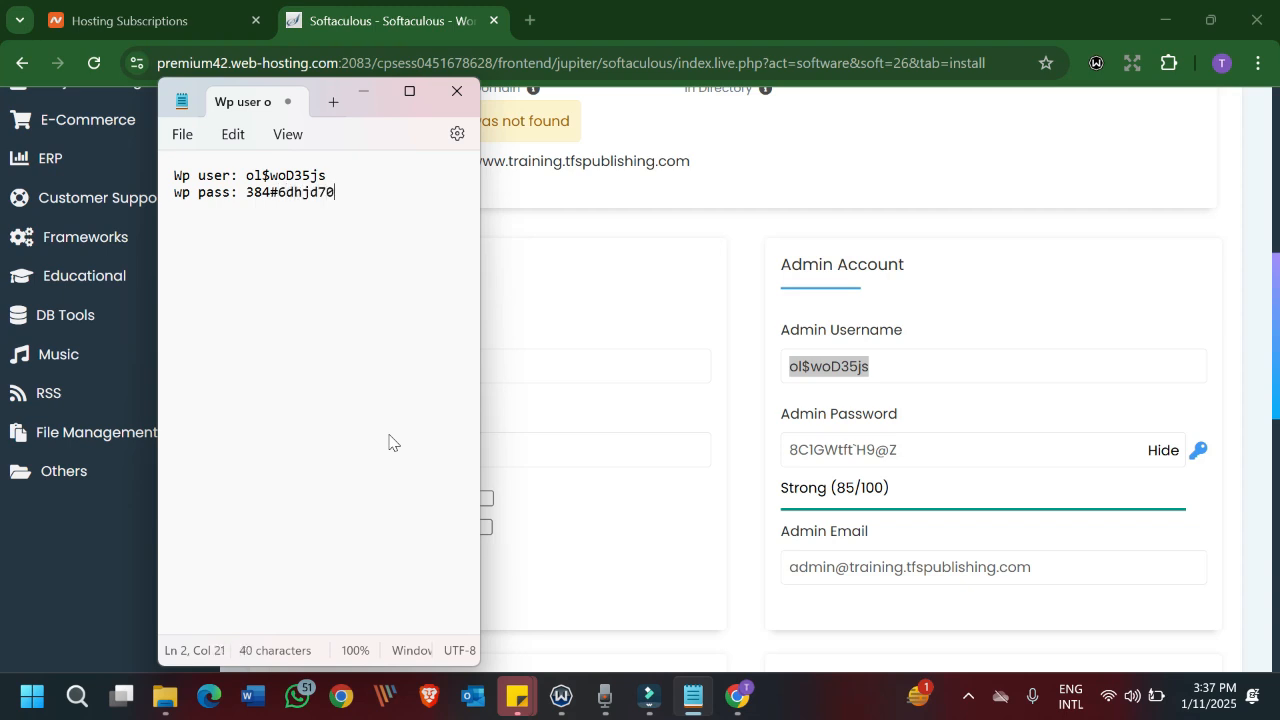
drag(404, 192, 243, 200)
key(ctrl+c)
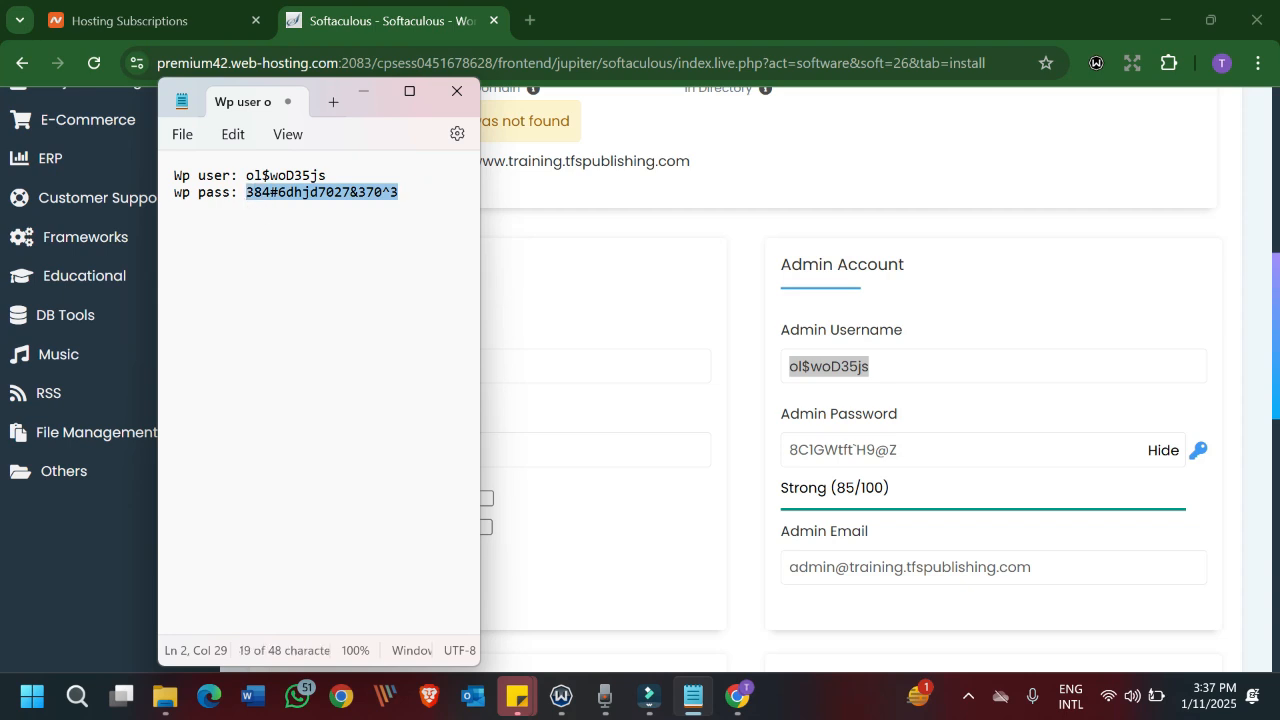
- Paste the new admin password from the note into the Admin Password field
click(960, 448)
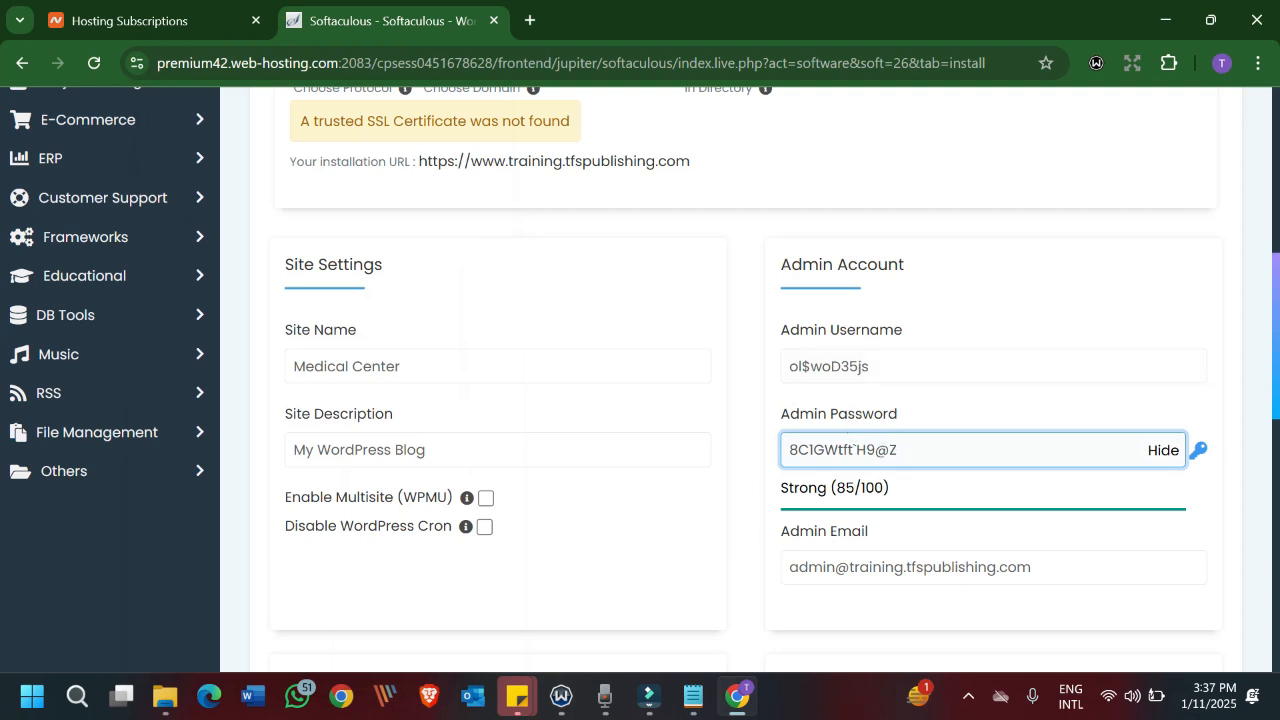
drag(902, 450, 762, 437)
key(ctrl+v)
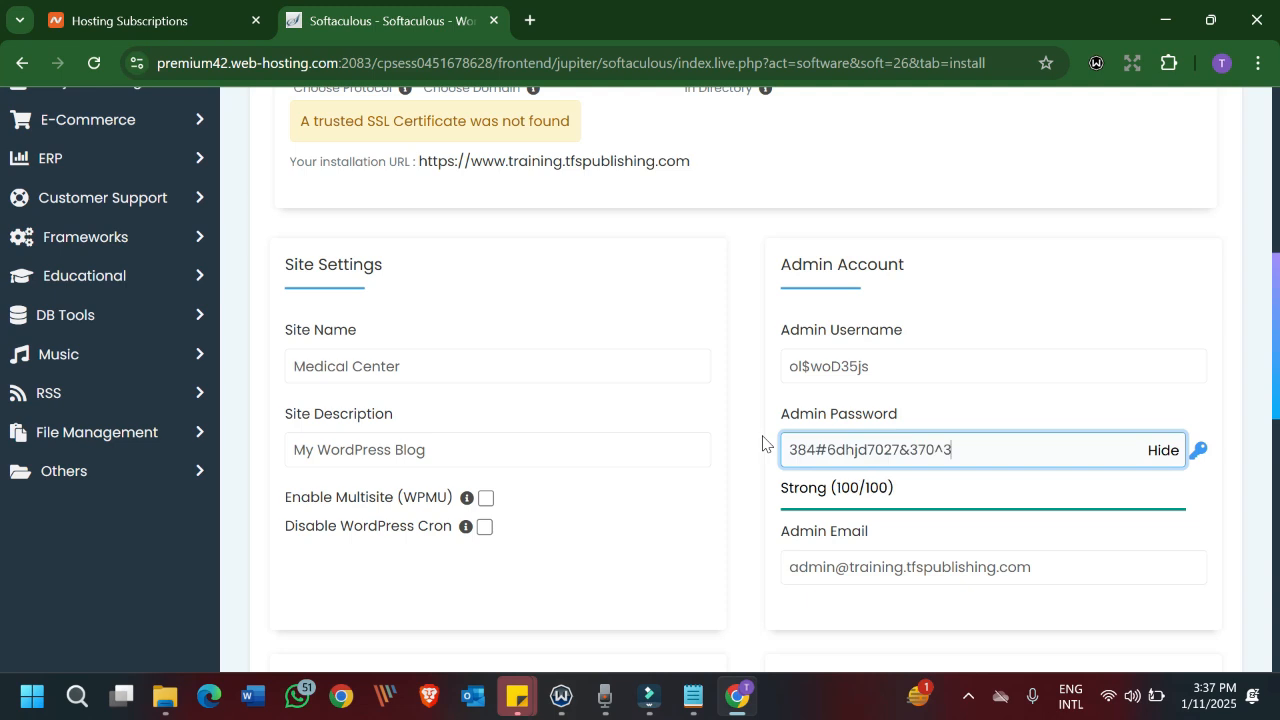
drag(1273, 317, 1275, 347)
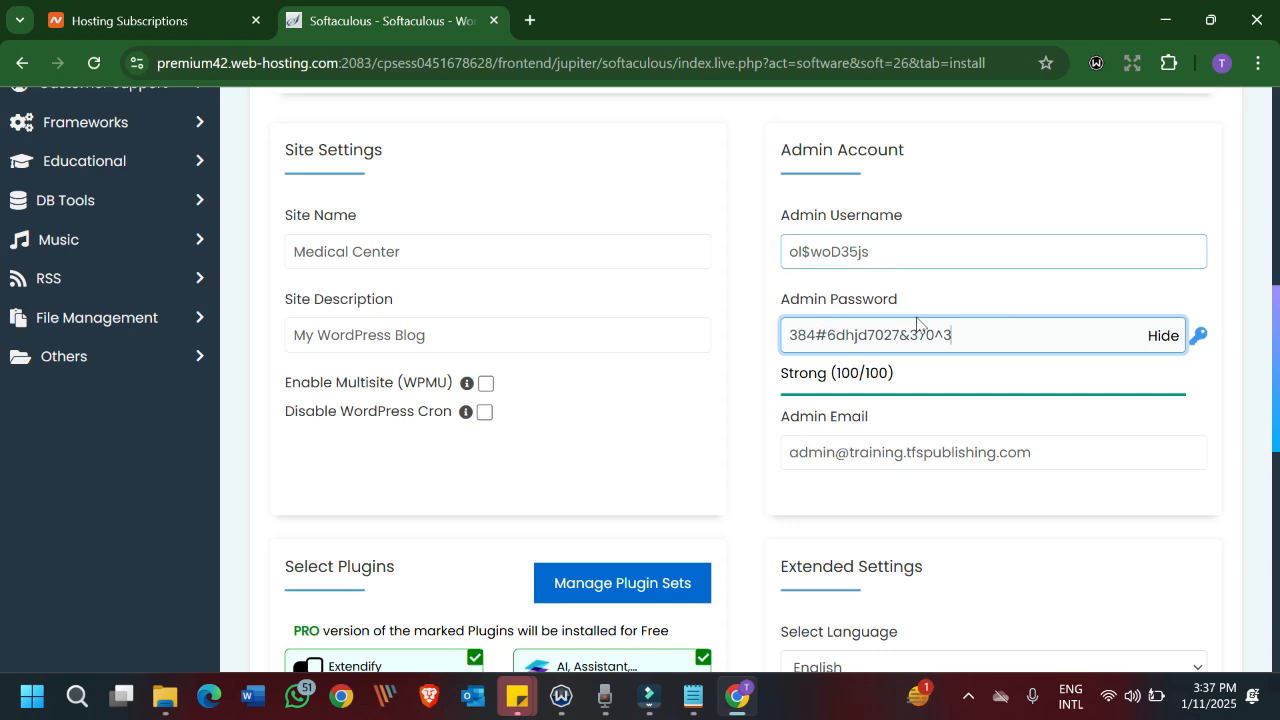
click(853, 452)
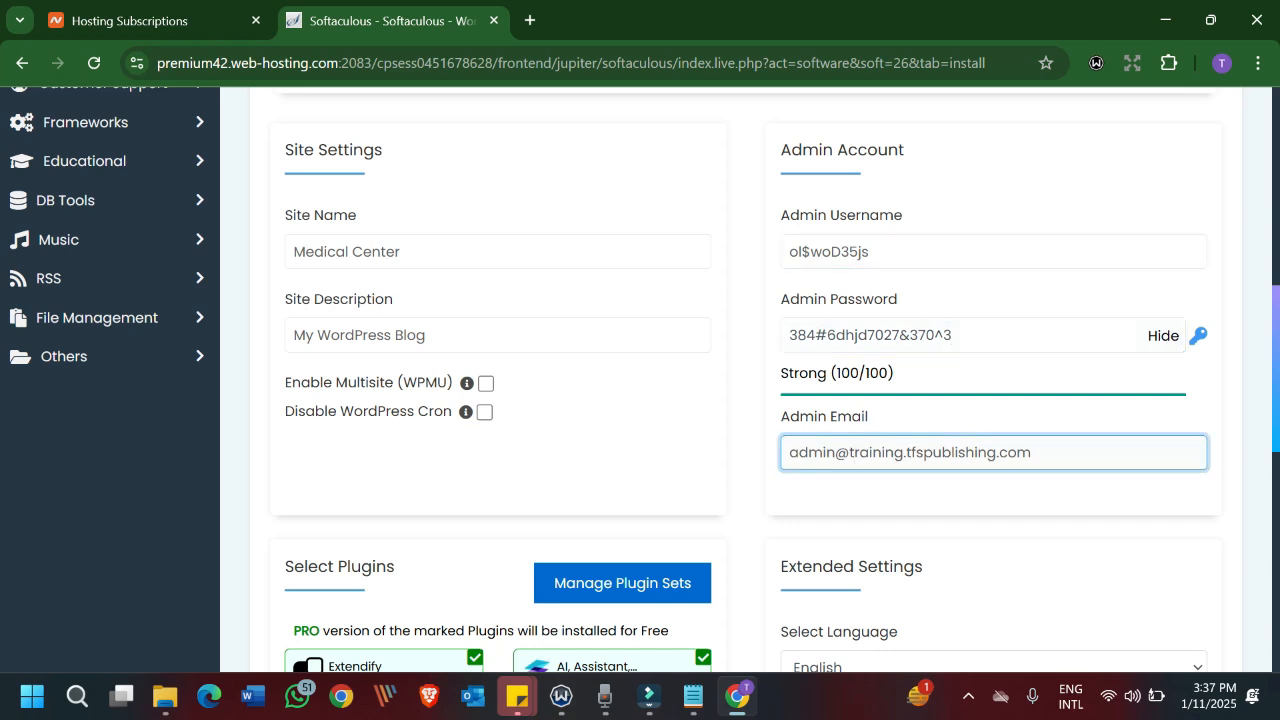
drag(836, 452, 773, 452)
text(info)
key(BackSpace)
key(BackSpace)
key(BackSpace)
key(BackSpace)
text(suppo)
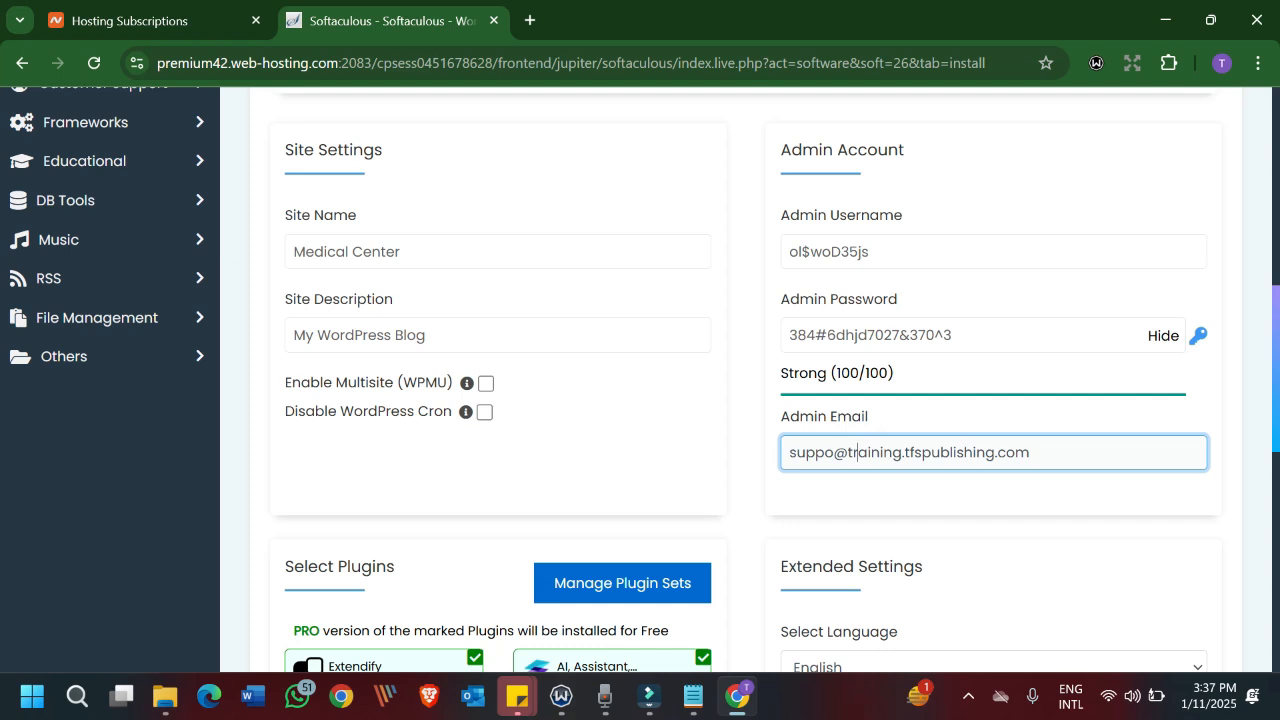
triple_click(850, 452)
key(BackSpace)
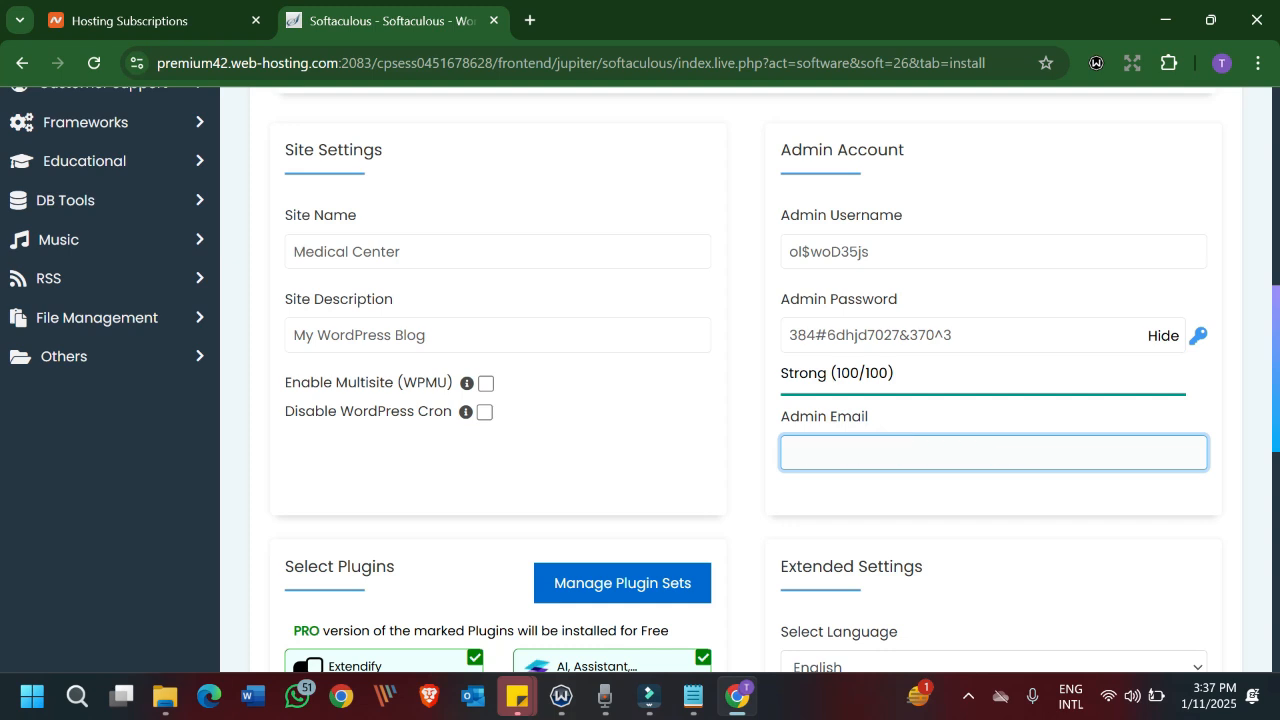
- Enter a personal e-mail address in the Admin Email field
scroll(864, 464, up, 1)
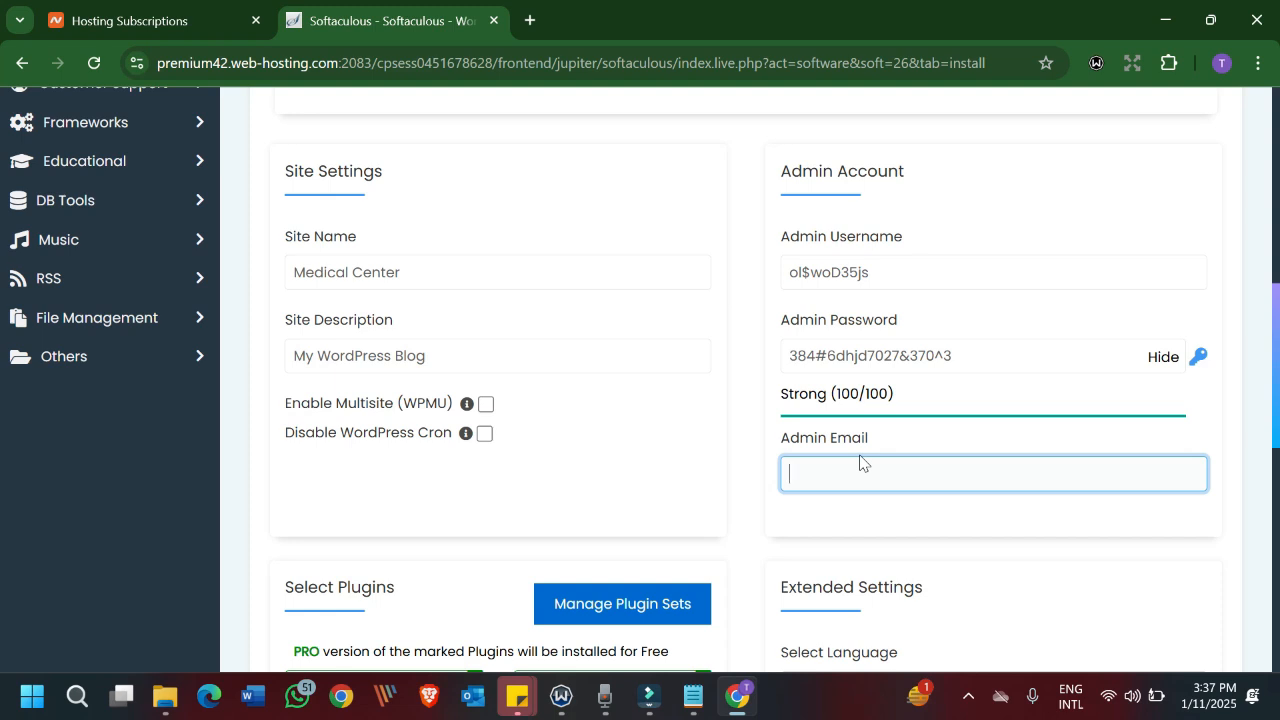
scroll(860, 462, down, 1)
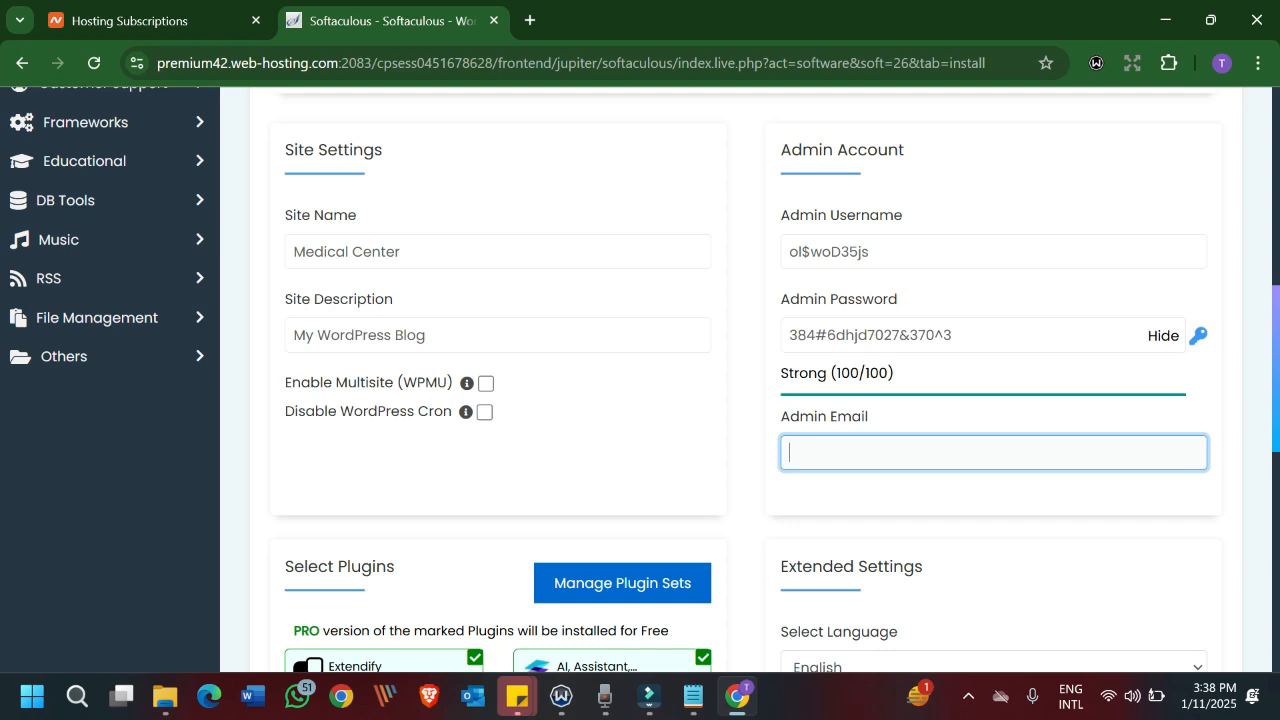
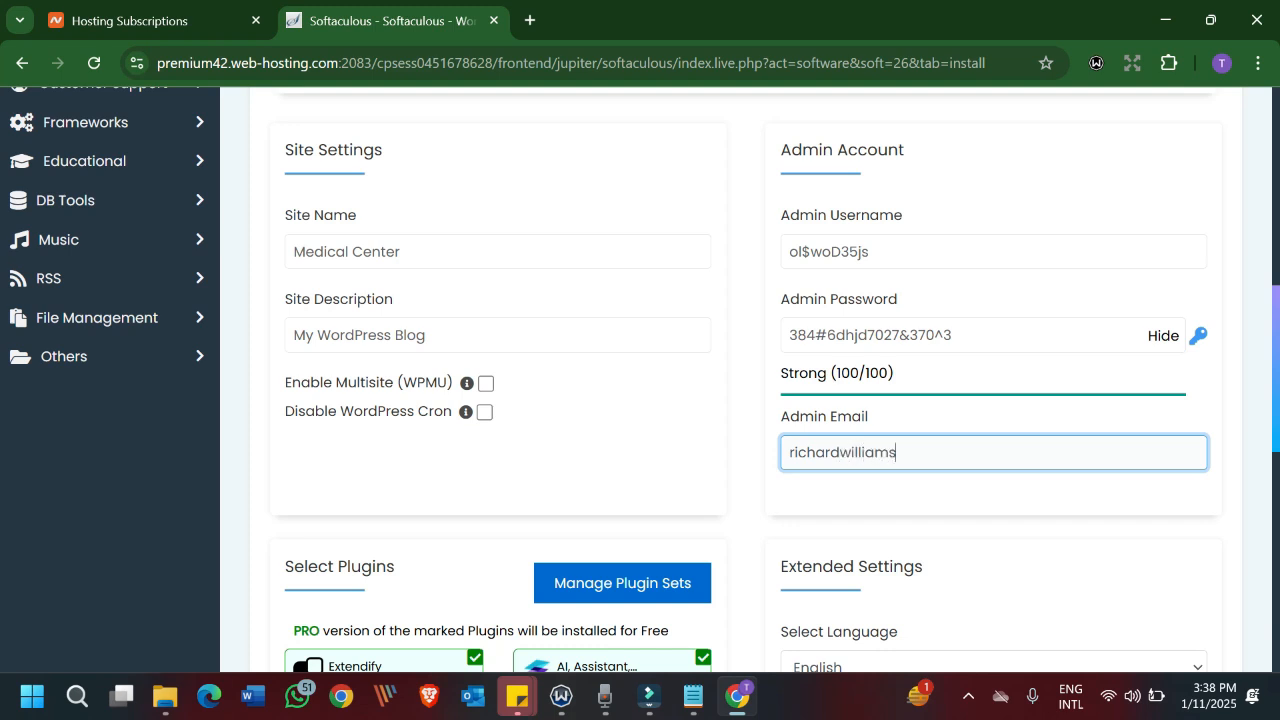
- Try several alternative addresses in the Admin Email field
drag(998, 453, 774, 439)
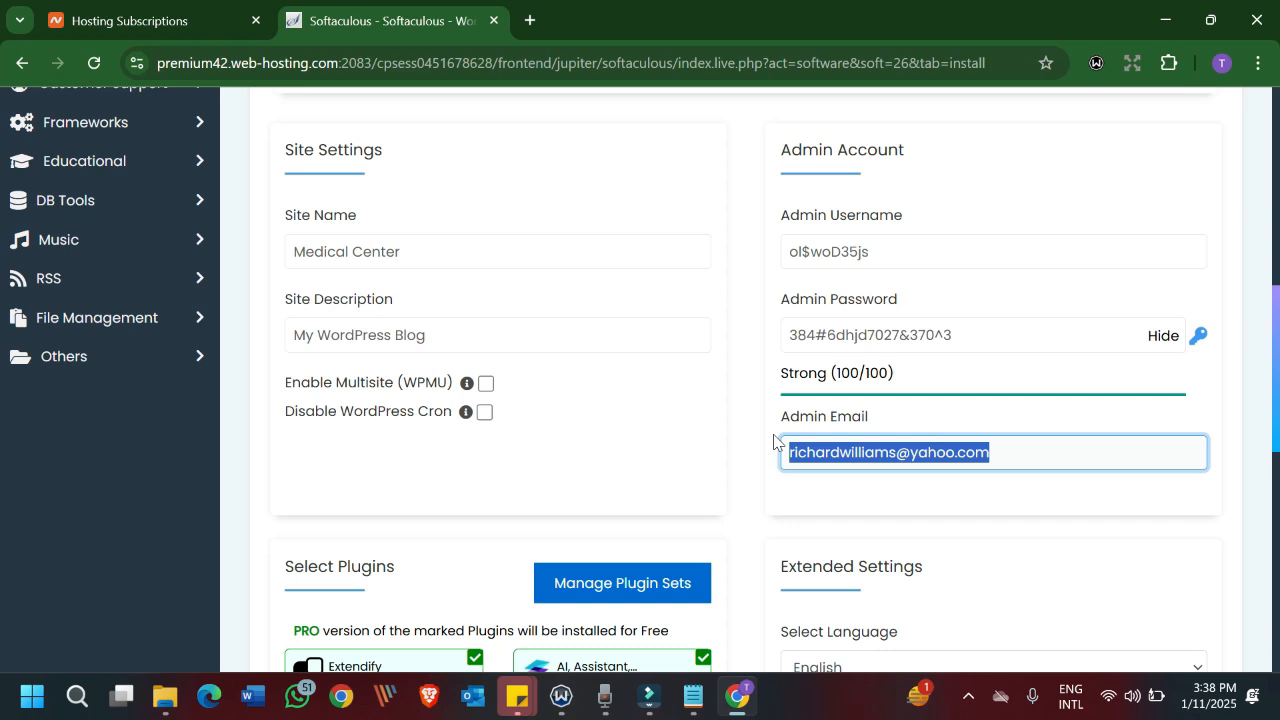
click(912, 453)
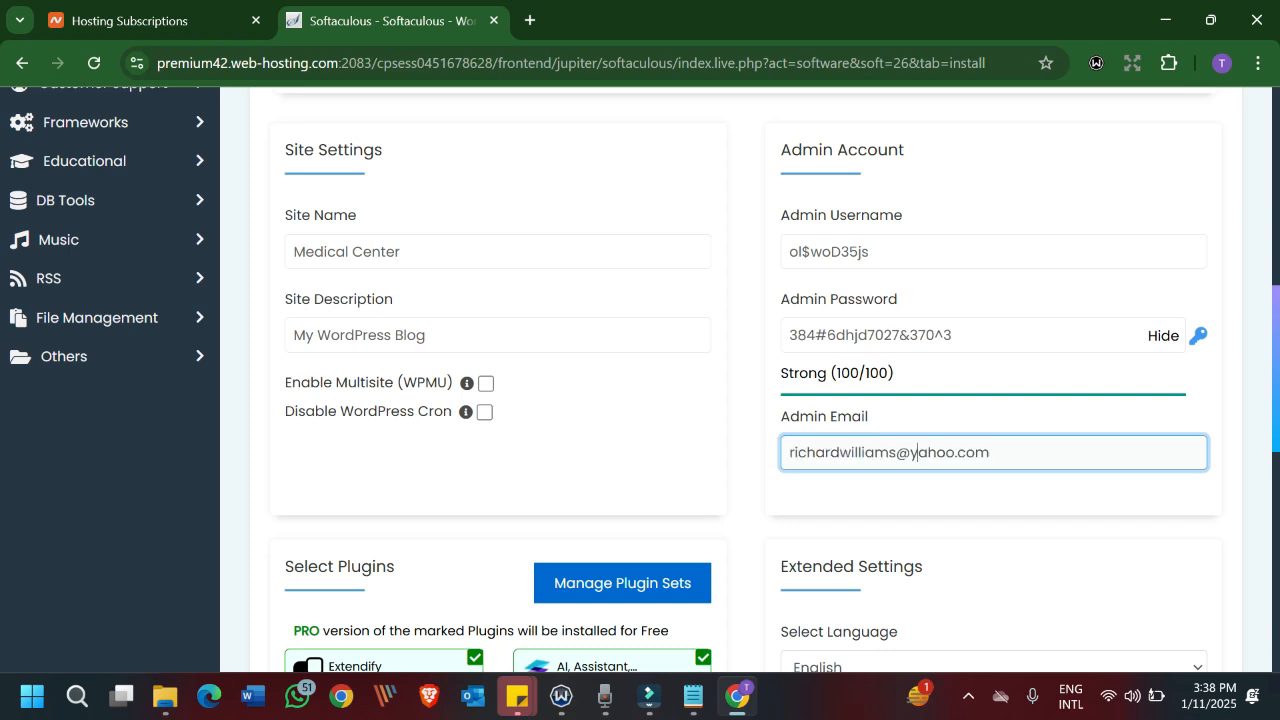
key(ctrl+a)
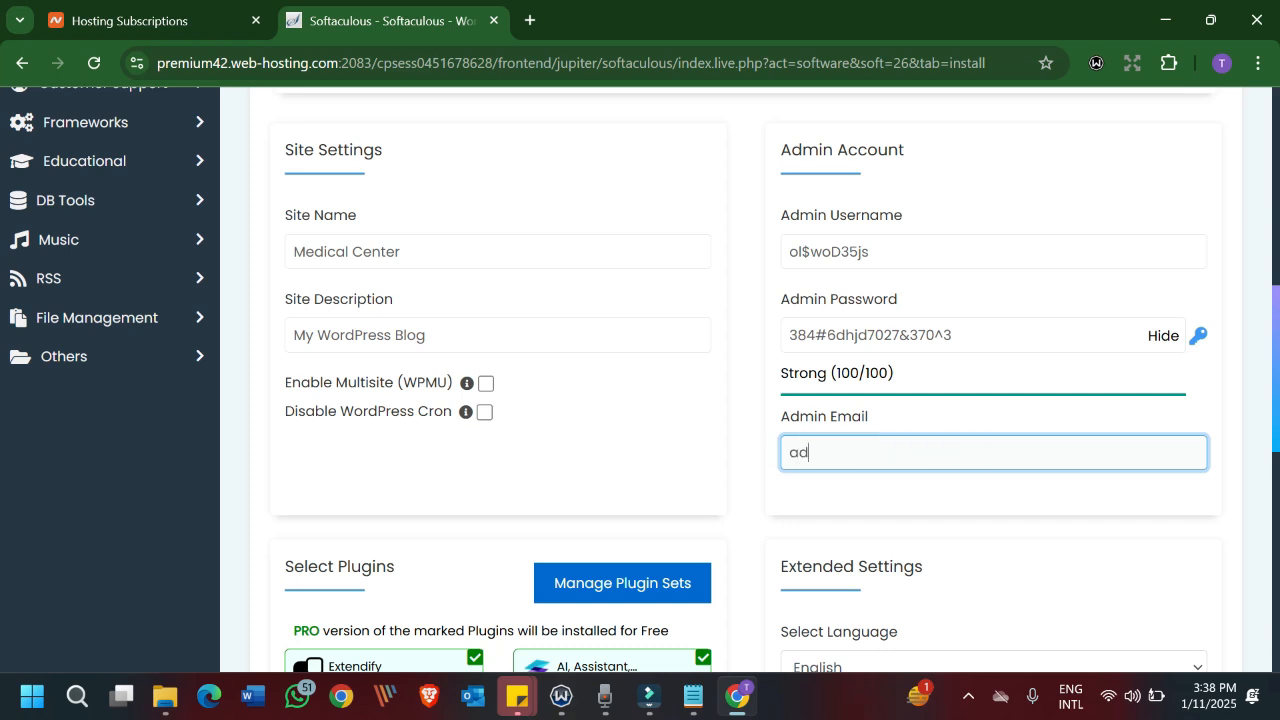
scroll(931, 449, up, 1)
key(ctrl+a)
key(BackSpace)
text(admin)
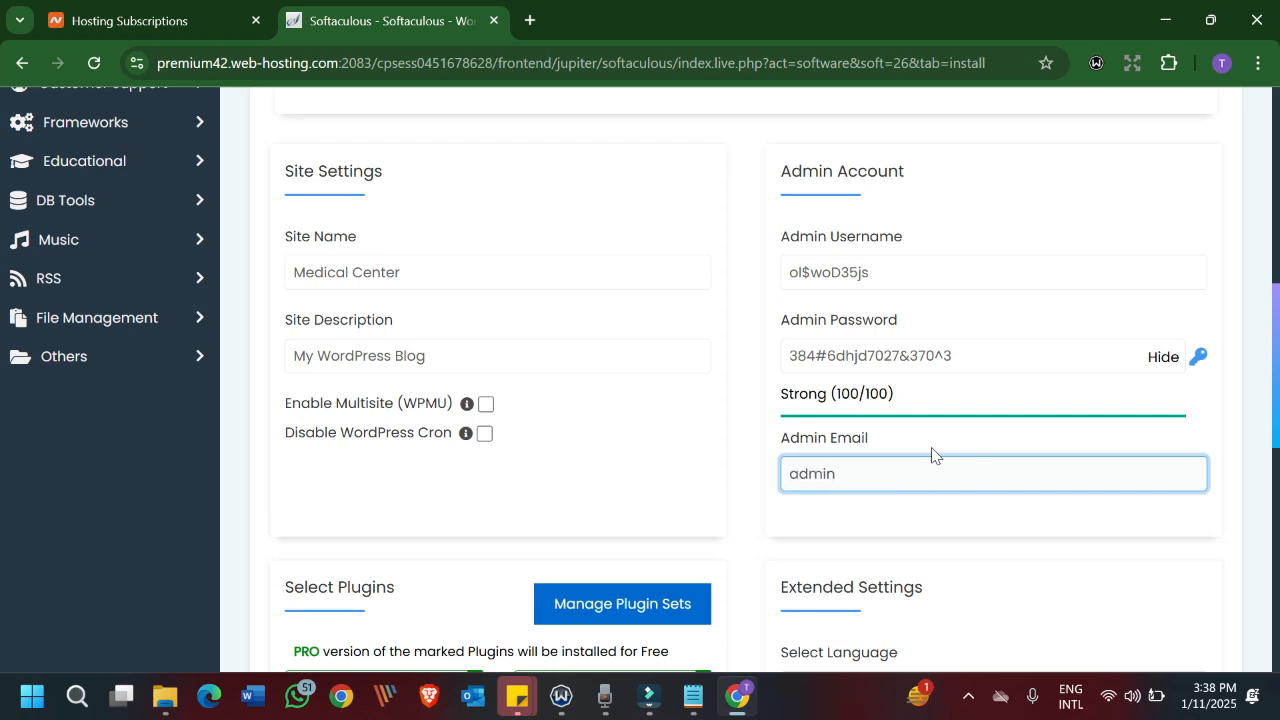
text(@)
scroll(931, 452, down, 1)
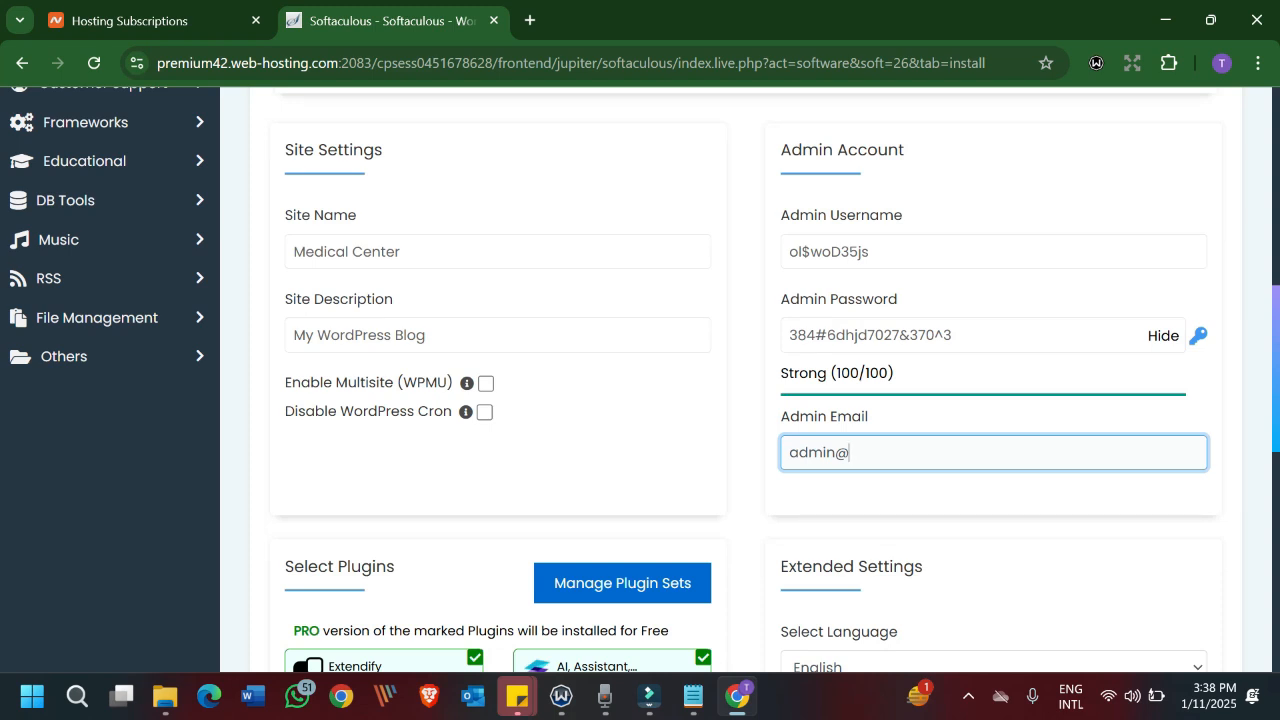
key(BackSpace)
key(BackSpace)
key(BackSpace)
key(BackSpace)
key(BackSpace)
key(BackSpace)
text(r)
key(BackSpace)
text(u)
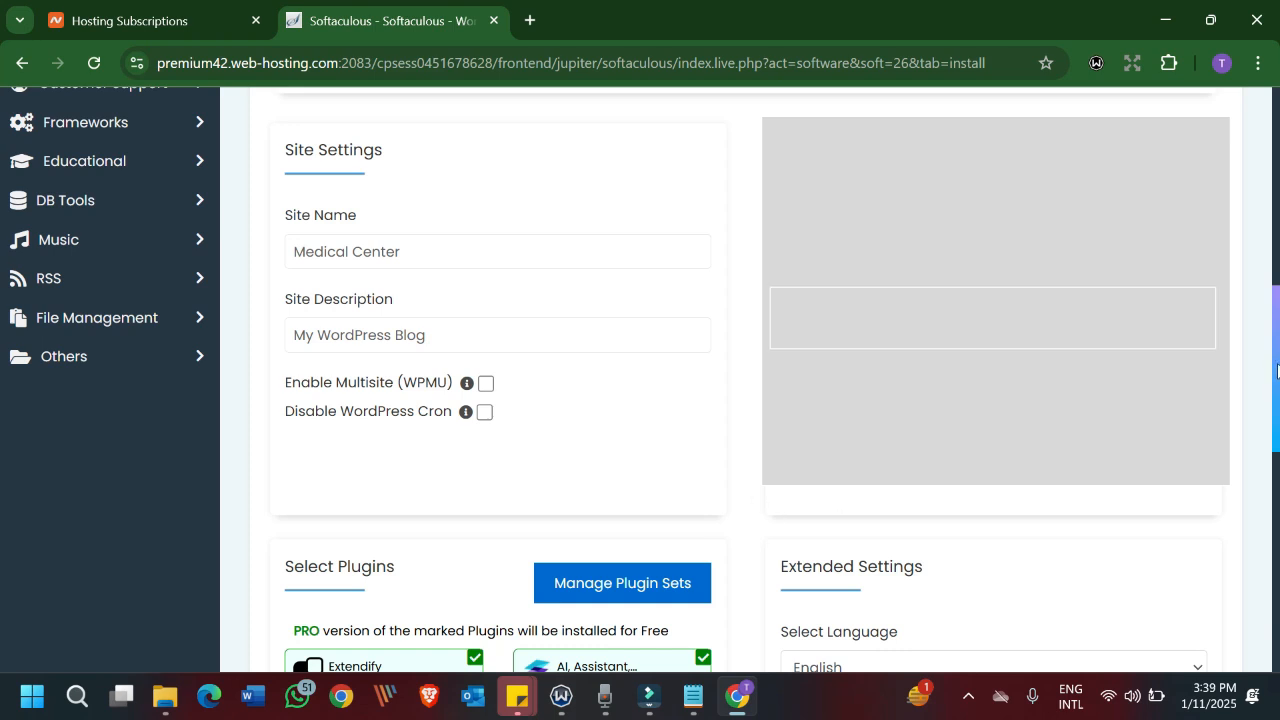
- Scroll through the plugin and language sections and view the credentials note
drag(1277, 380, 1277, 420)
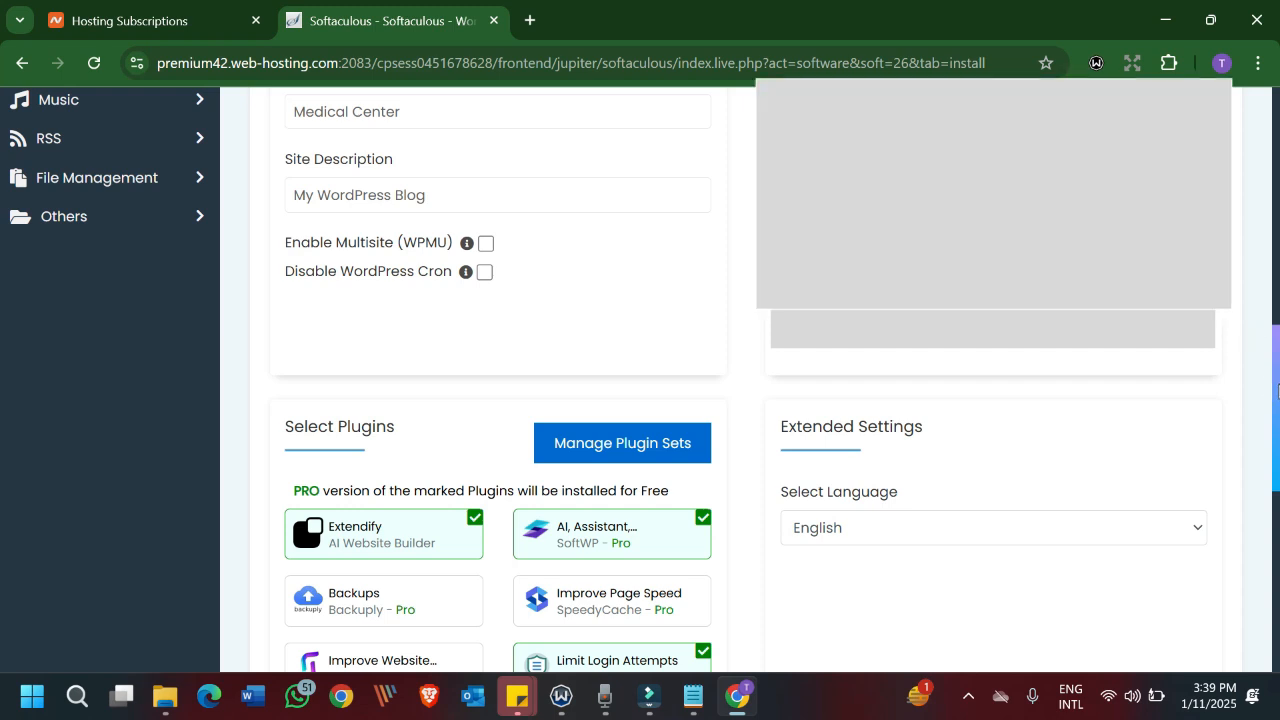
scroll(1272, 385, down, 2)
scroll(1277, 436, down, 1)
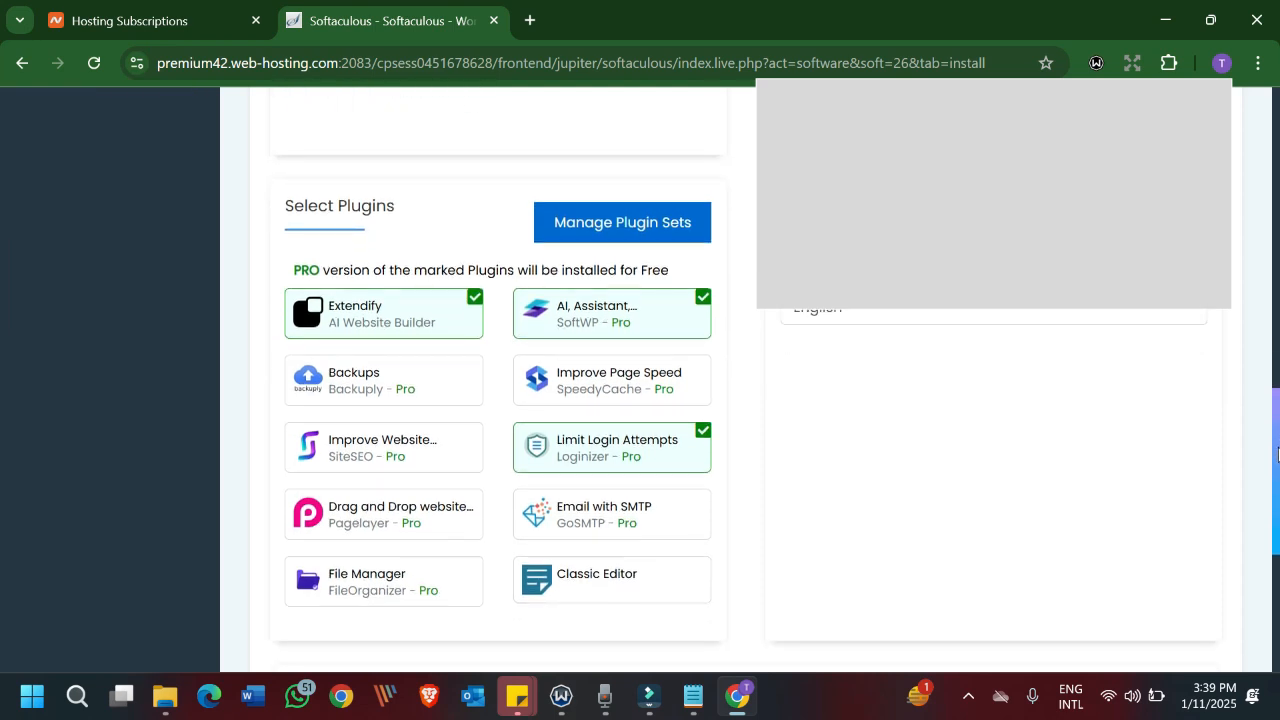
drag(1277, 453, 1277, 462)
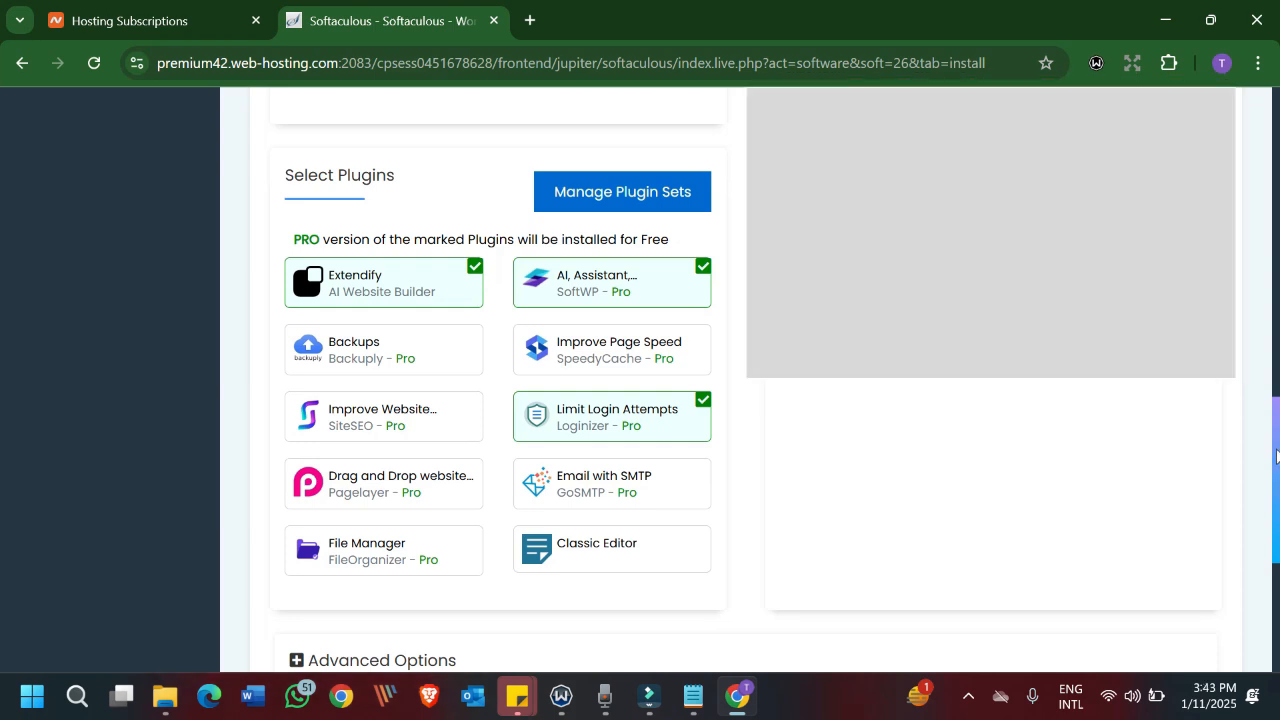
drag(1277, 450, 1279, 408)
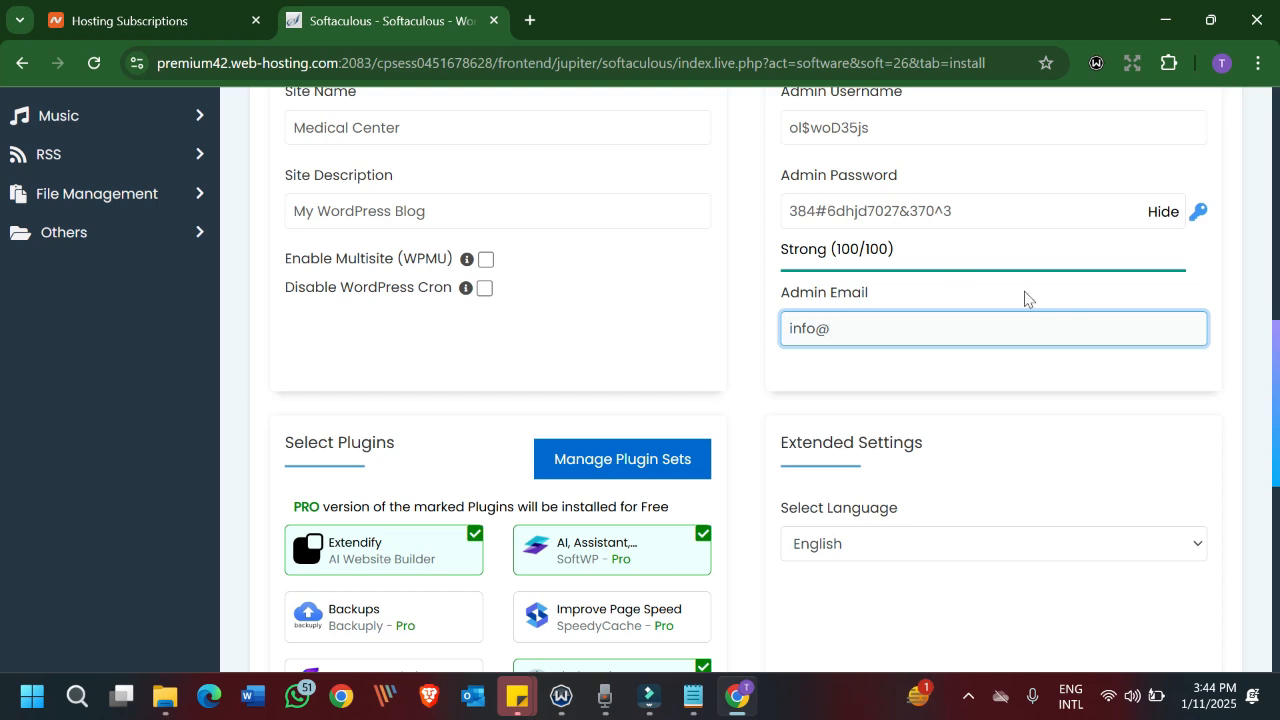
mouse_move(1275, 406)
mouse_down()
mouse_move(1275, 366)
mouse_move(1275, 392)
mouse_up()
click(693, 697)
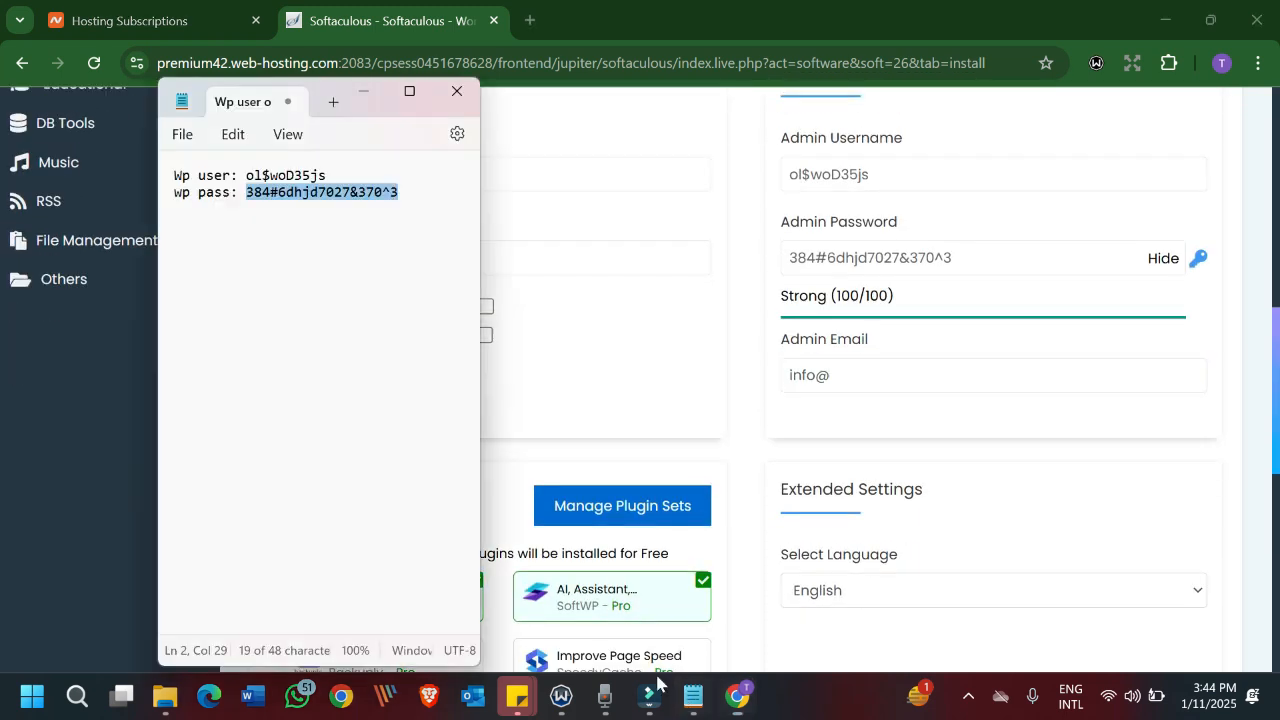
- Replace the admin email with a generic admin Gmail address
click(975, 375)
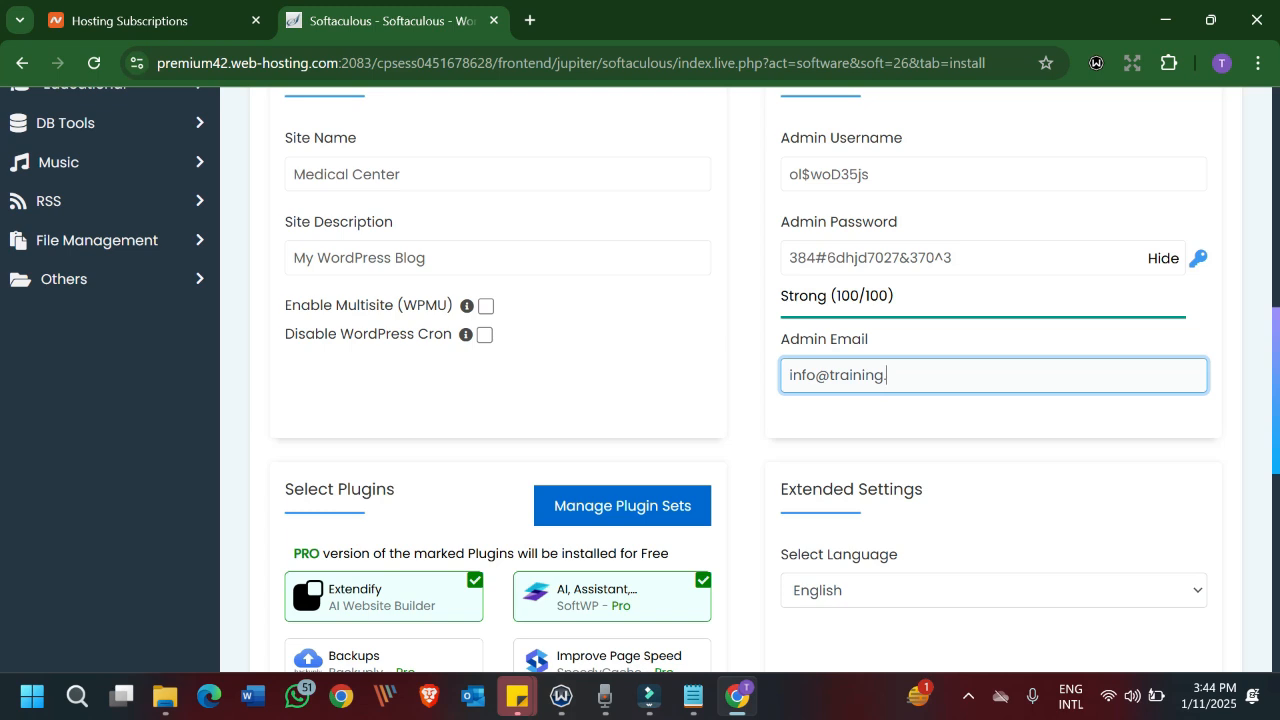
text(fs)
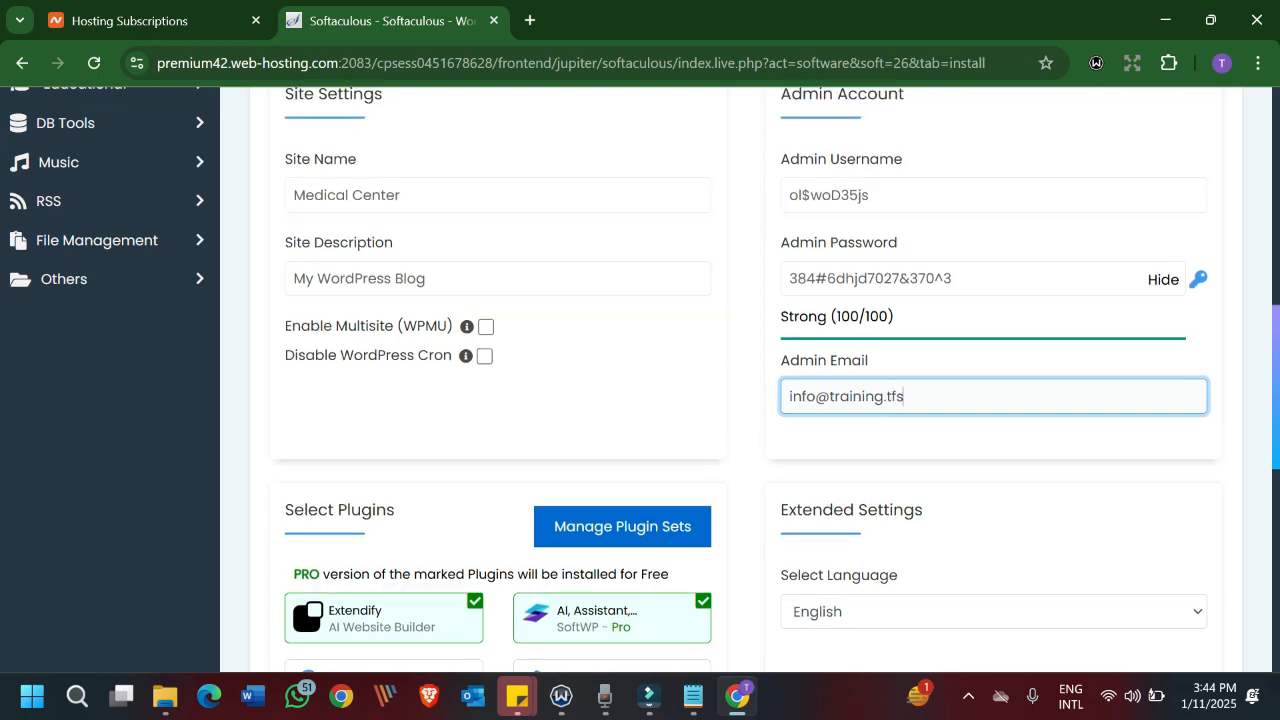
key(ctrl+a)
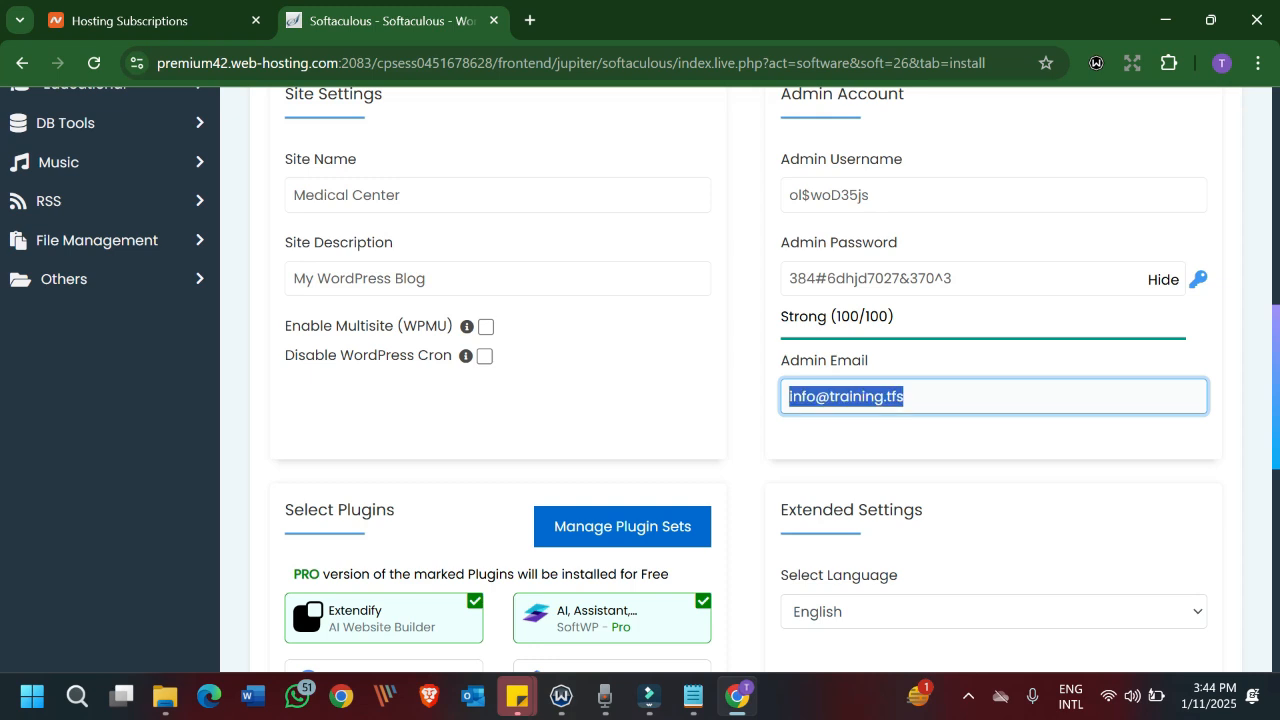
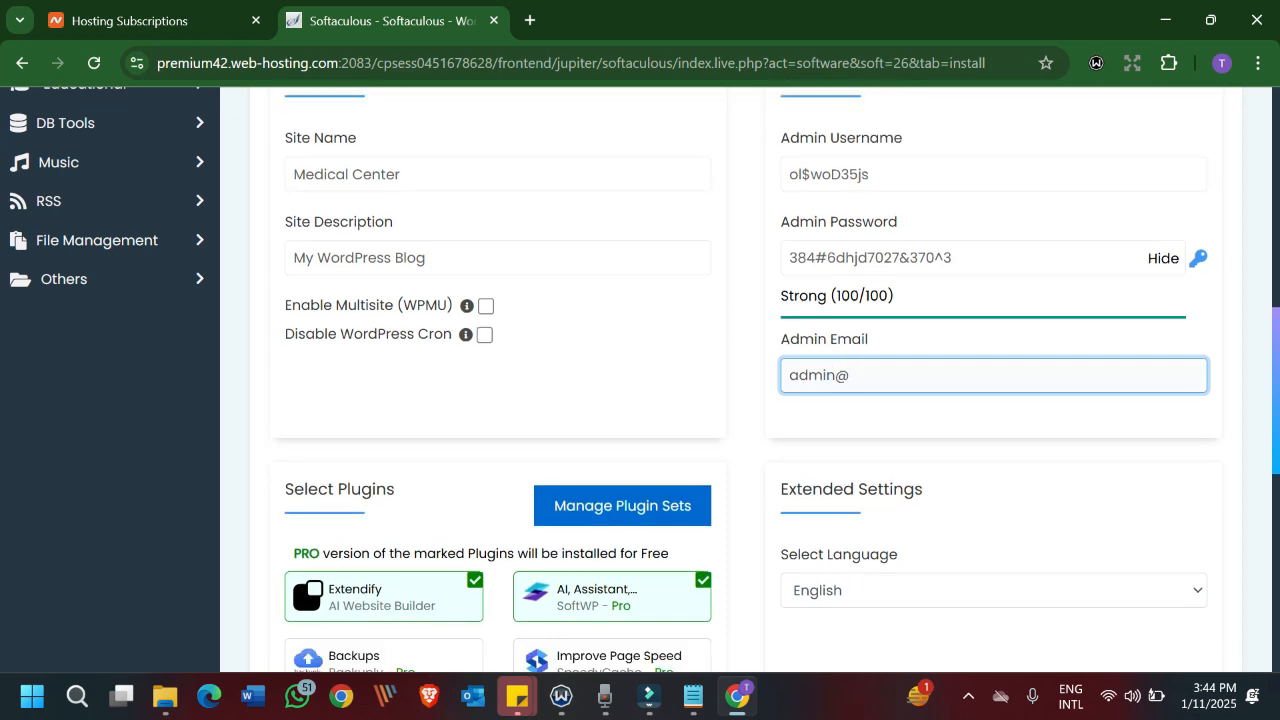
- Deselect the Extendify, AI Assistant and Limit Login Attempts plugins
drag(1278, 355, 1276, 456)
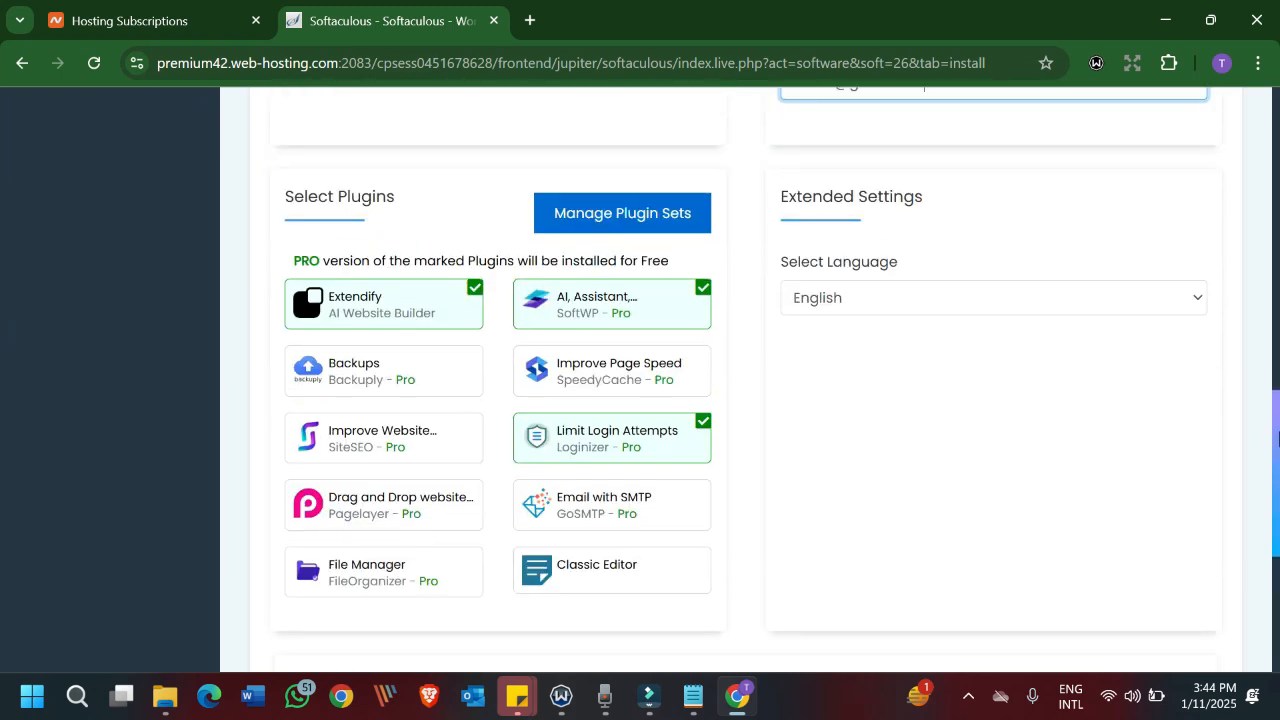
click(651, 289)
click(473, 290)
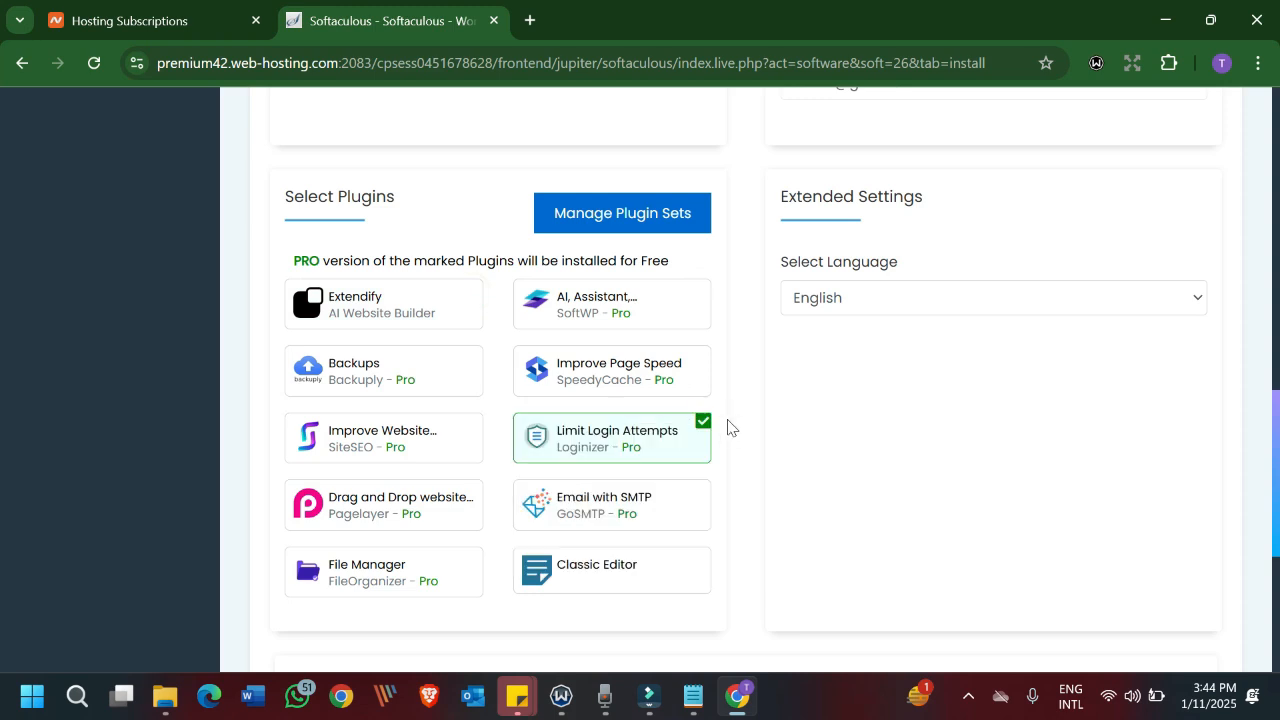
click(702, 424)
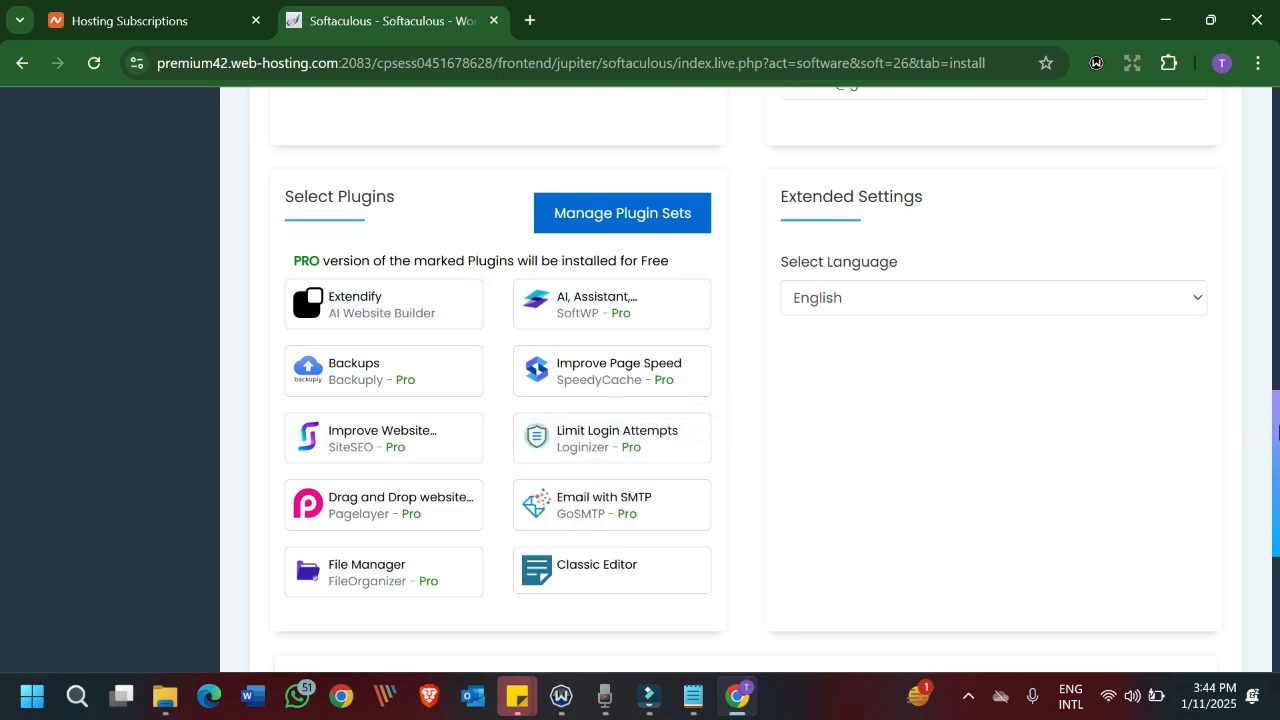
- Try to install WordPress with the current settings
drag(1278, 433, 1278, 446)
click(681, 388)
click(700, 378)
drag(1277, 437, 1209, 509)
click(748, 486)
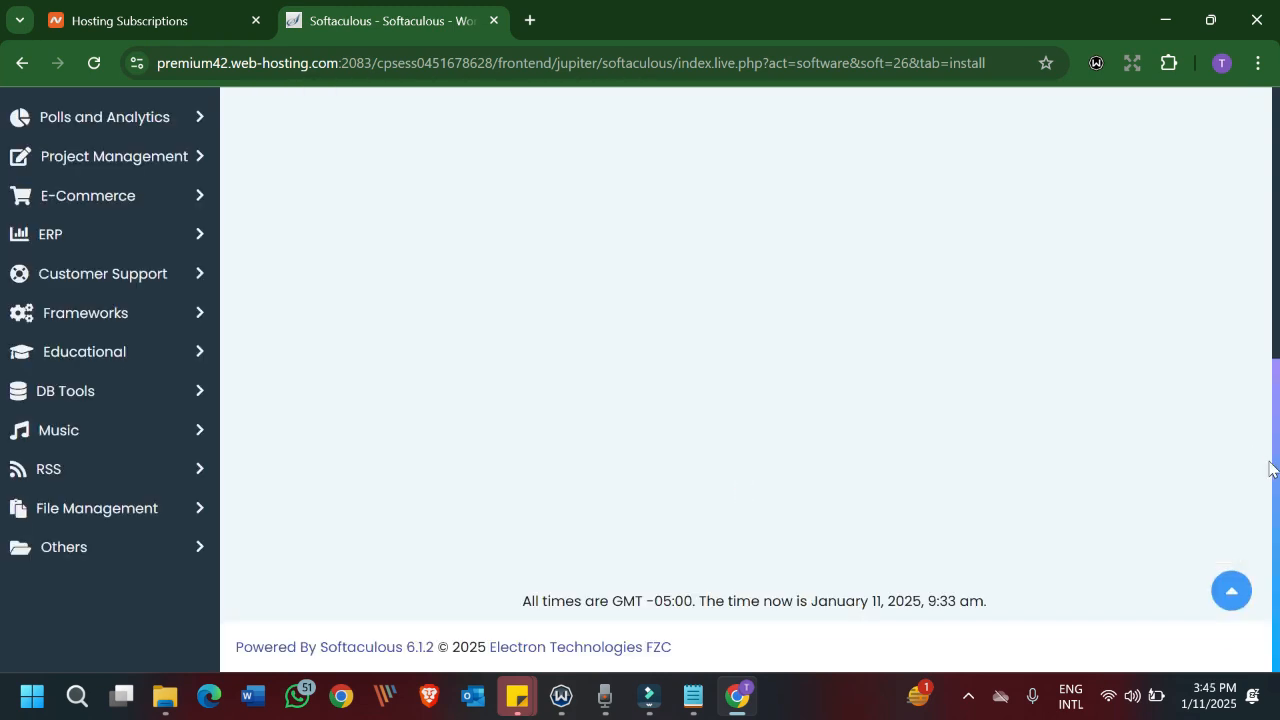
drag(1277, 473, 1277, 283)
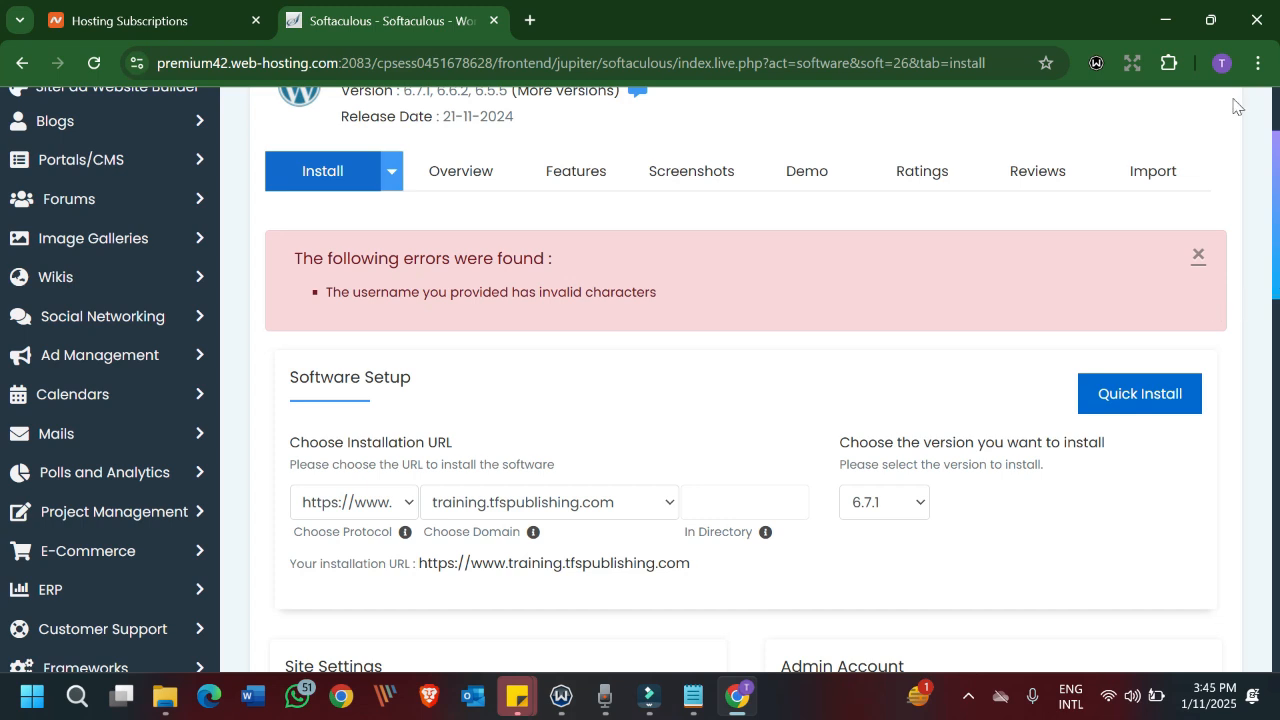
- Remove the $ character from the admin username and select the corrected username
drag(1279, 158, 1279, 288)
click(809, 320)
key(BackSpace)
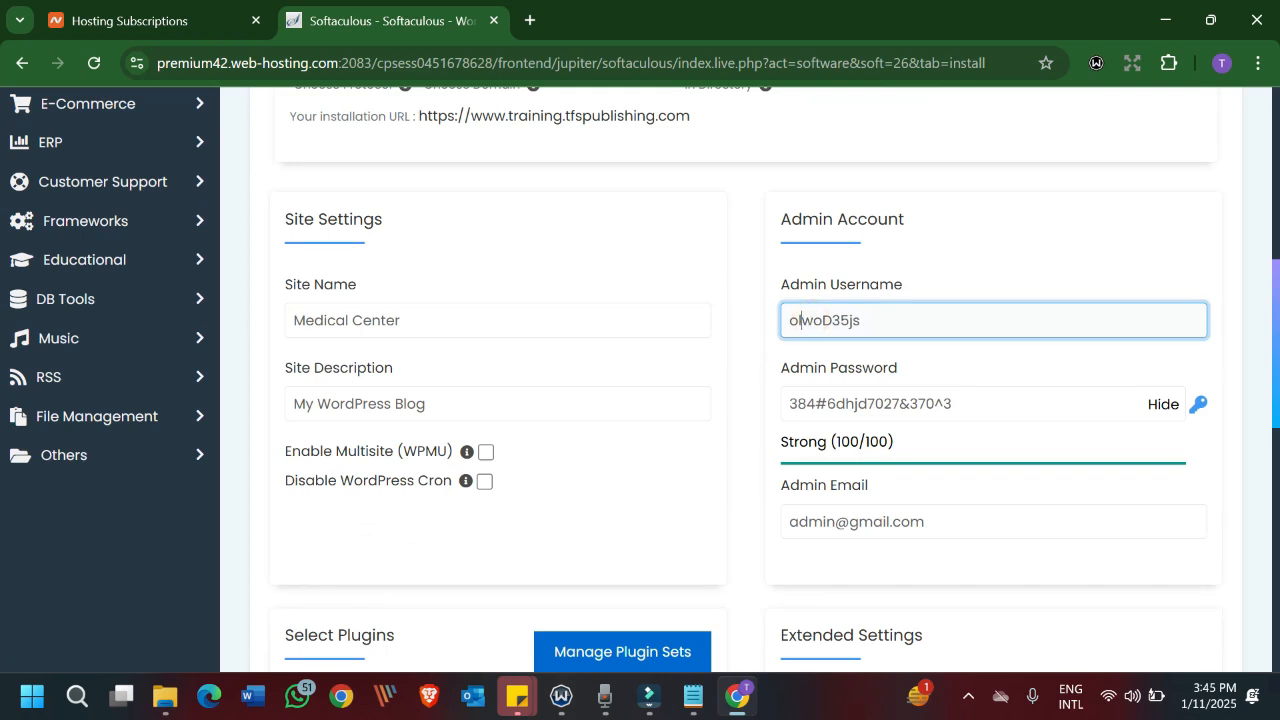
key(ctrl+a)
key(ctrl+c)
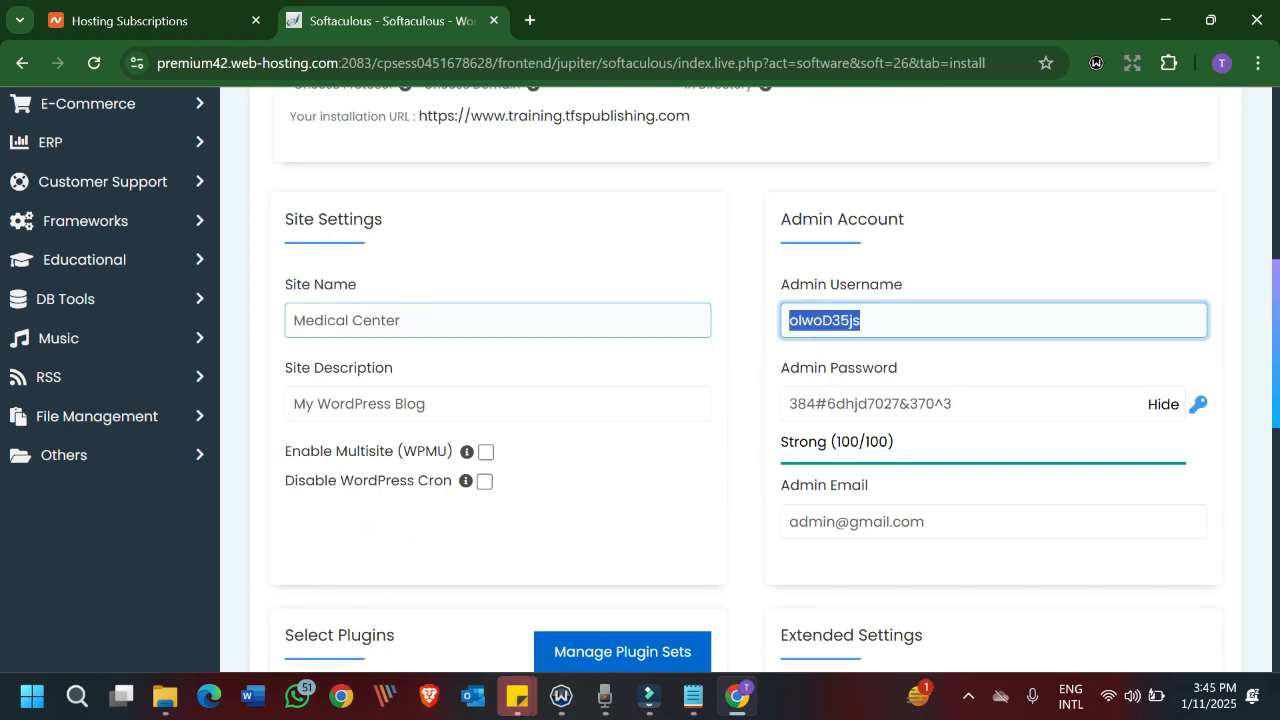
- Install WordPress with the corrected admin account
drag(1276, 373, 1270, 538)
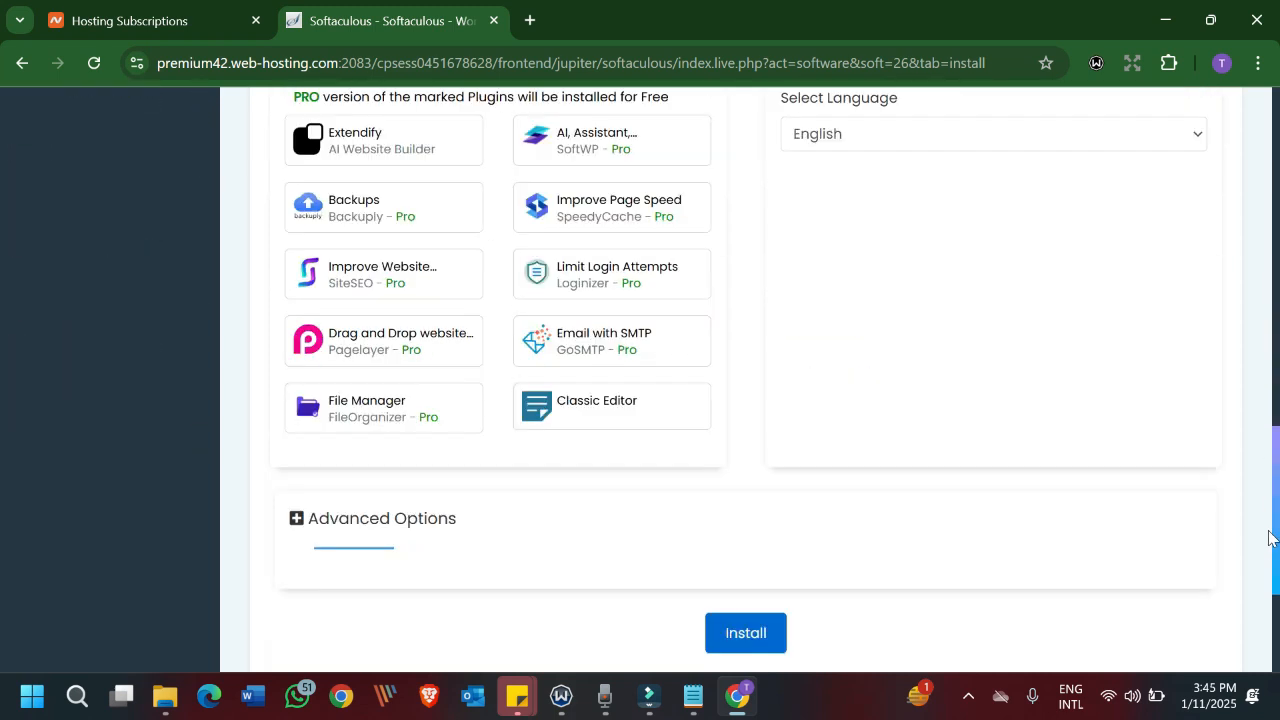
scroll(771, 534, down, 1)
click(720, 489)
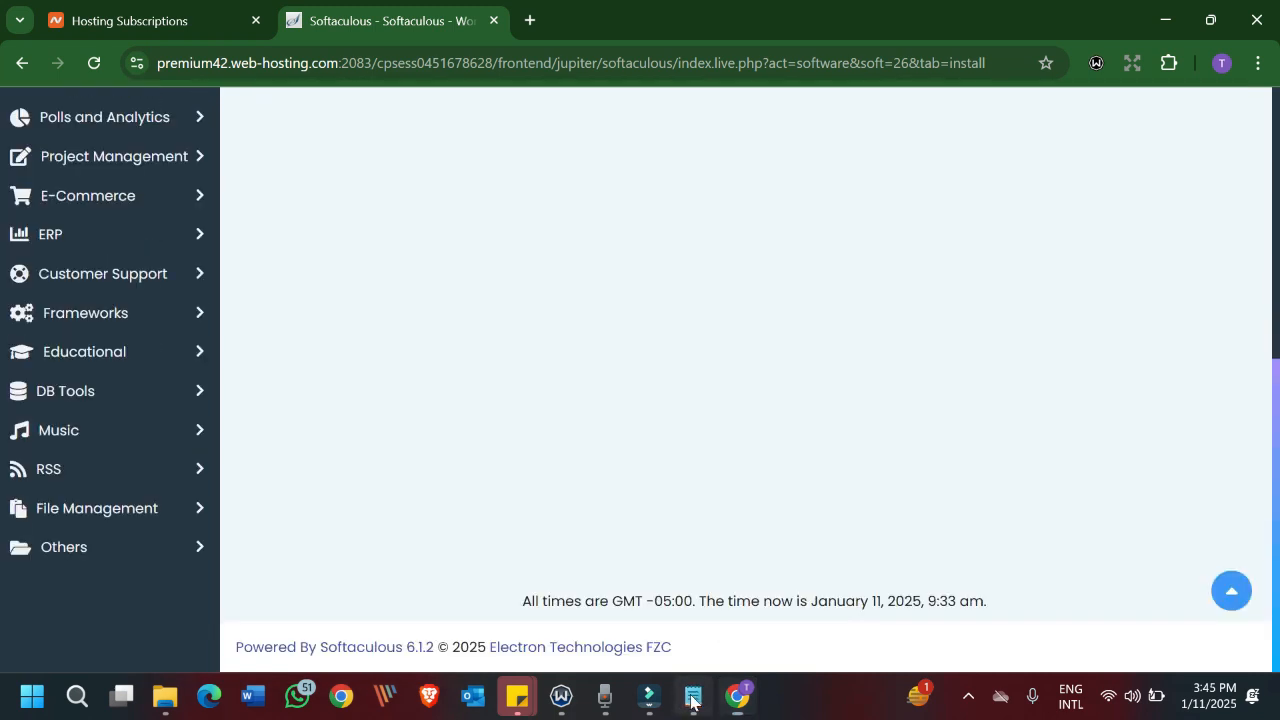
- Replace the username in the Notepad note with the corrected admin username
click(683, 698)
drag(246, 176, 322, 176)
key(ctrl+v)
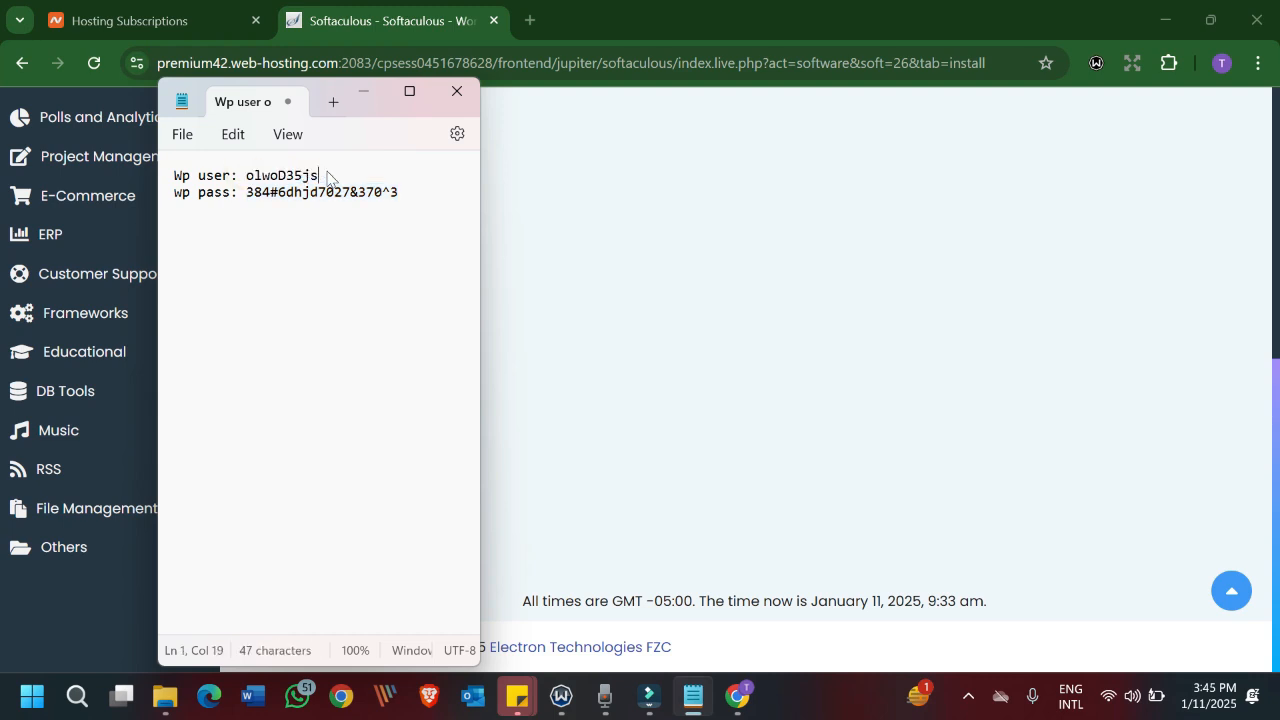
- Open the installed site's URL in a new browser tab
drag(1278, 442, 1278, 262)
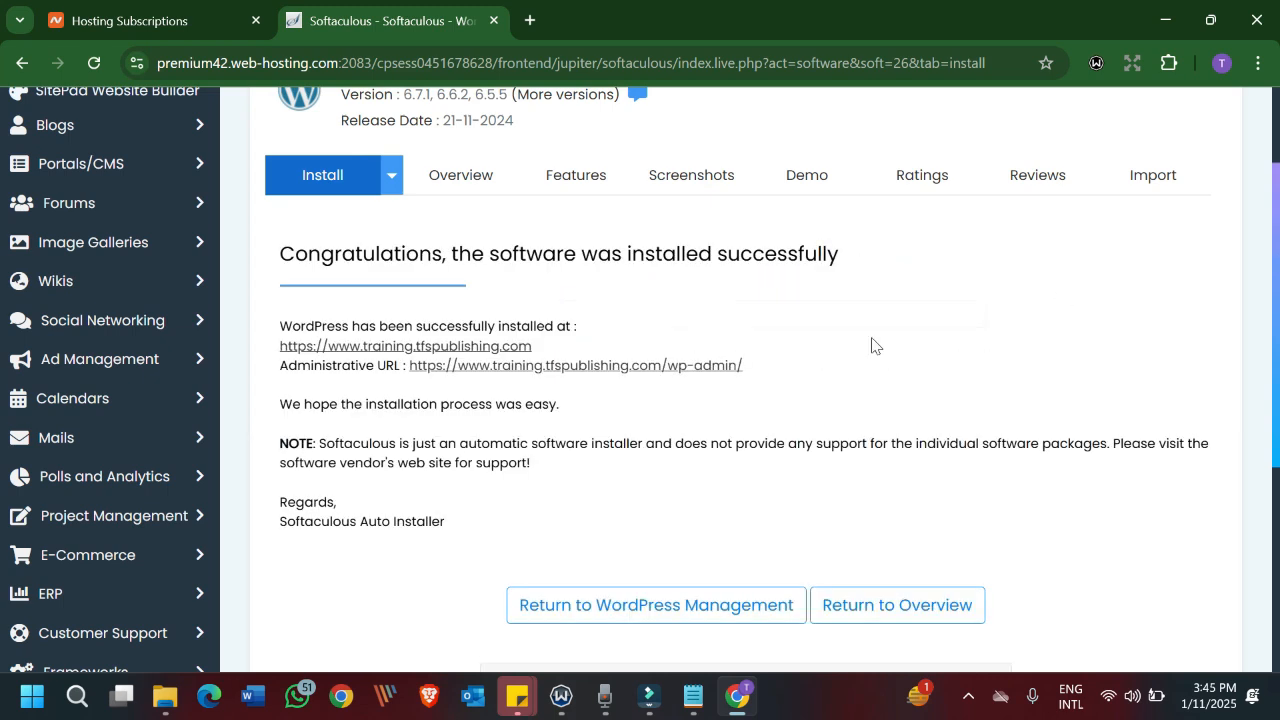
right_click(390, 347)
click(466, 366)
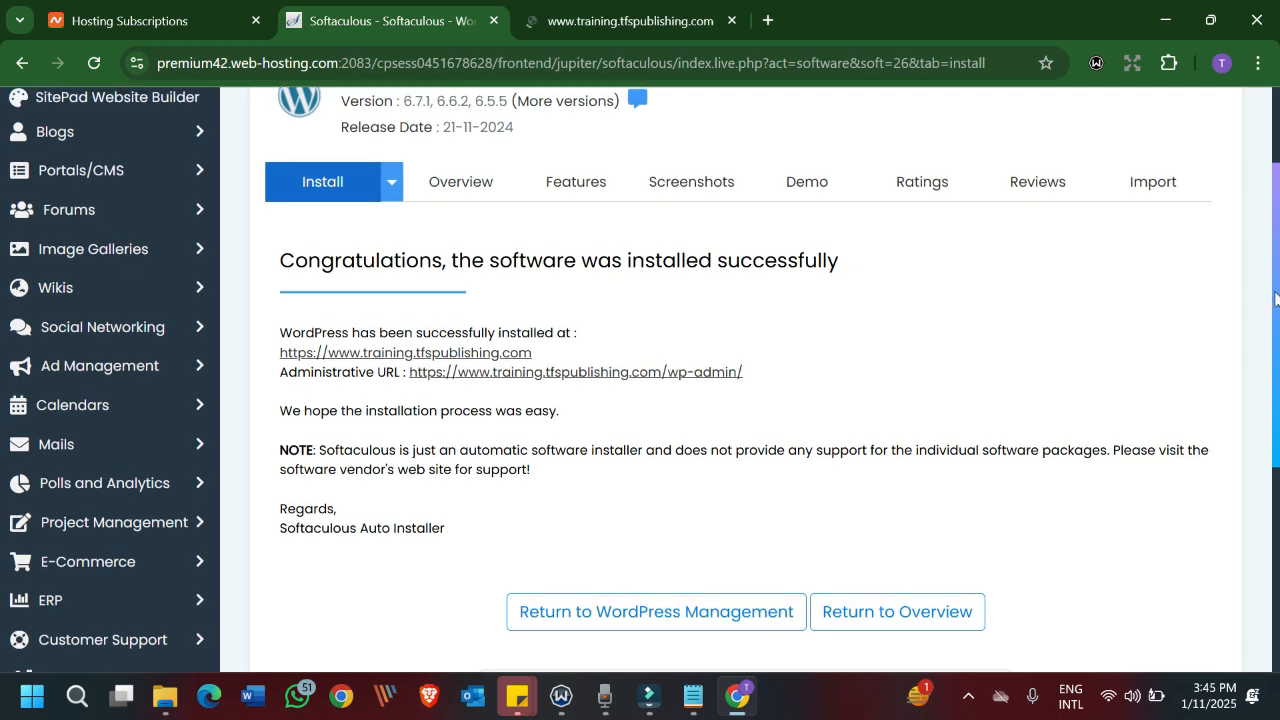
scroll(1278, 243, up, 2)
drag(1278, 261, 1278, 288)
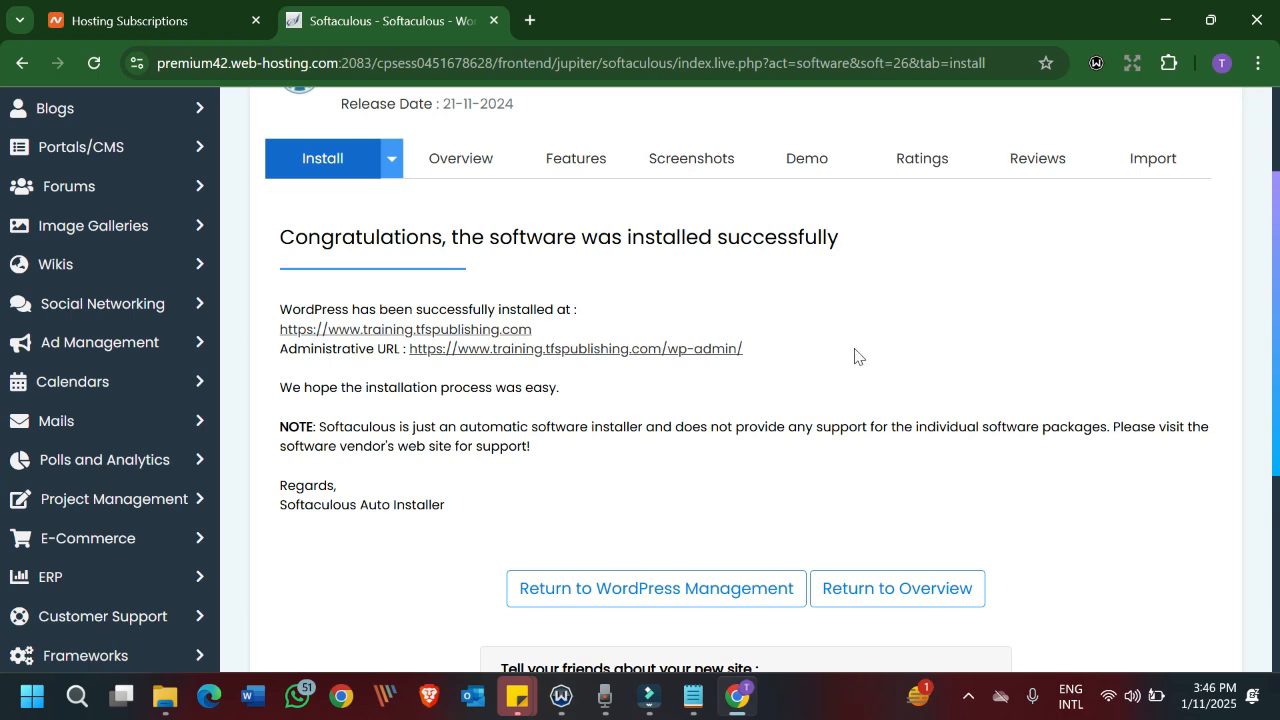
drag(1276, 382, 1276, 285)
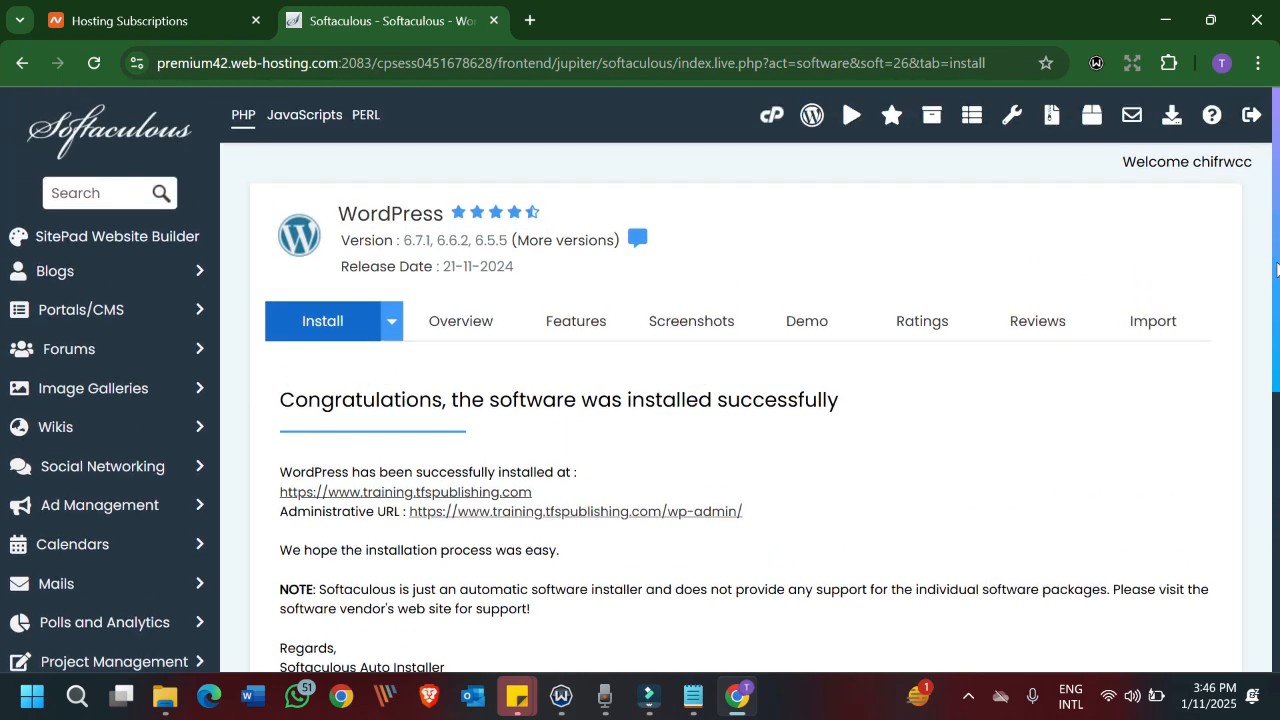